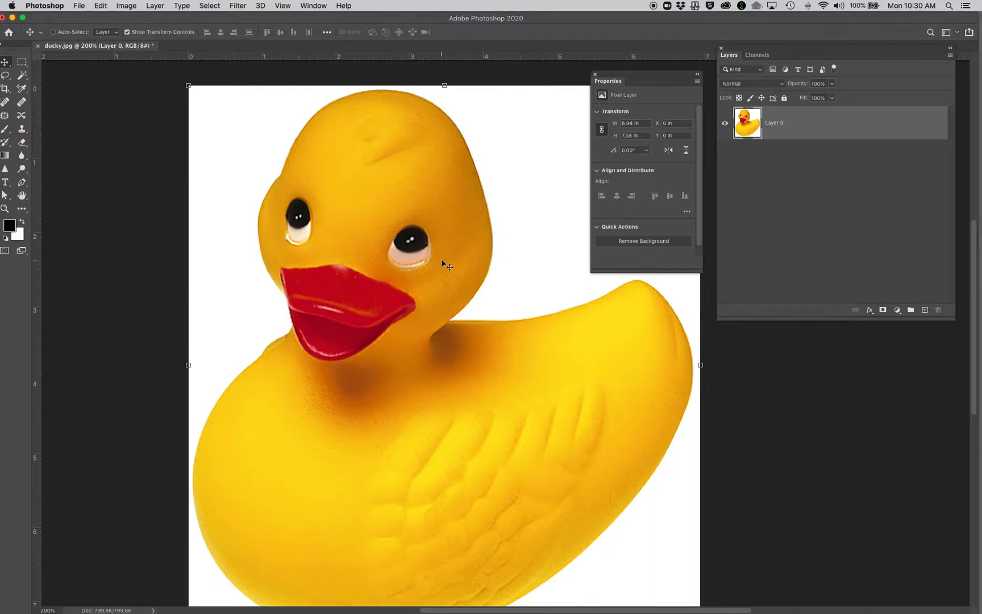
Reset the Photography workspace to its default layout.
click(318, 5)
click(284, 7)
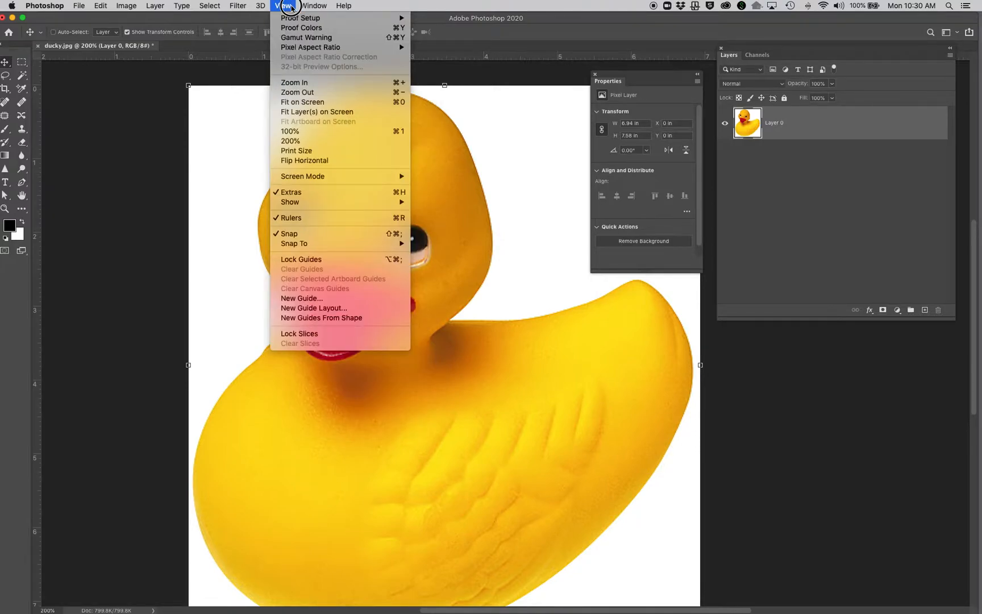
mouse_move(311, 6)
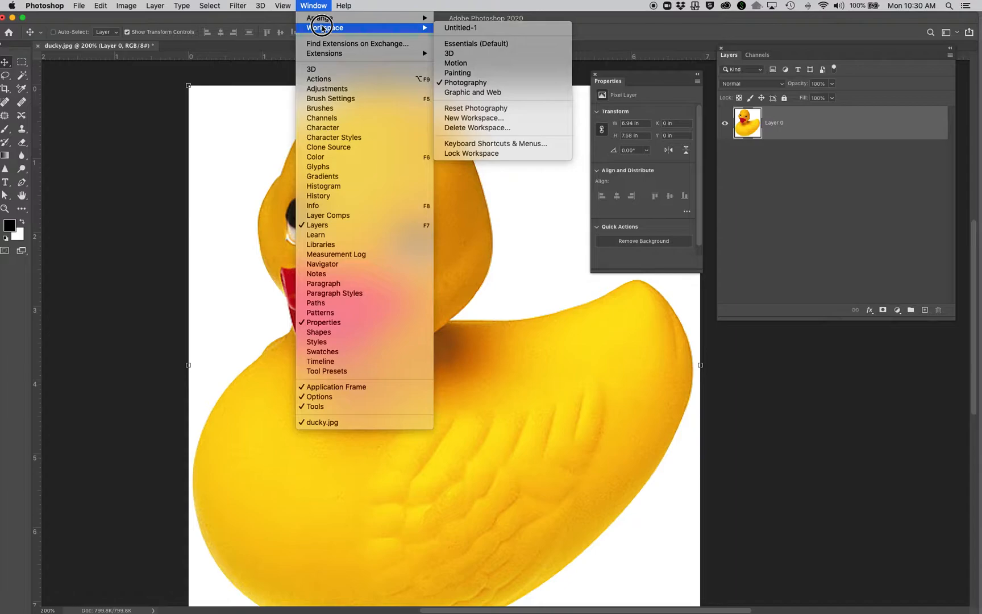
click(526, 107)
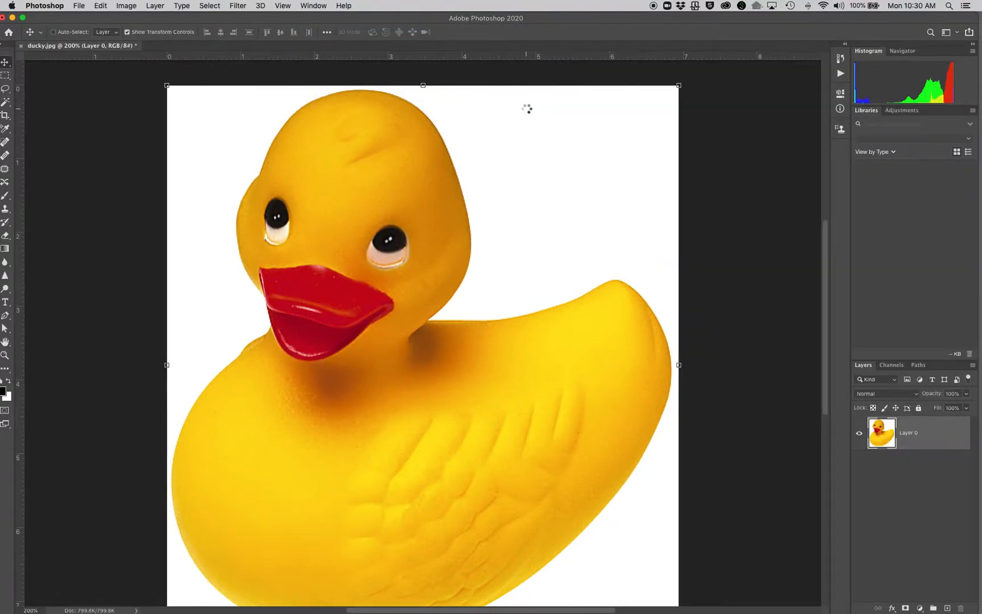
Float the tools beside the canvas and detach the Layers panel from the dock, making it taller.
drag(3, 52, 44, 48)
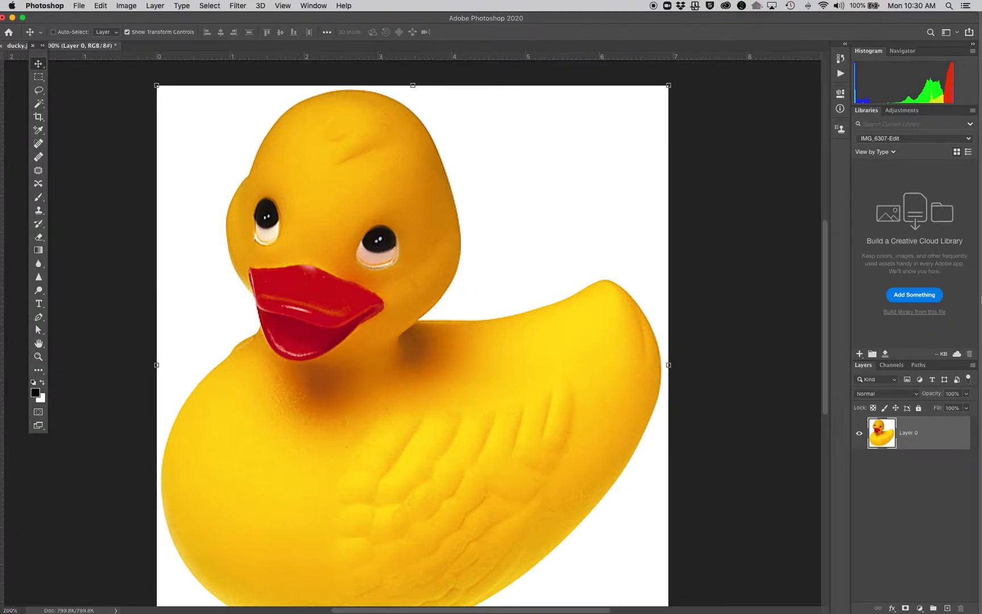
click(970, 124)
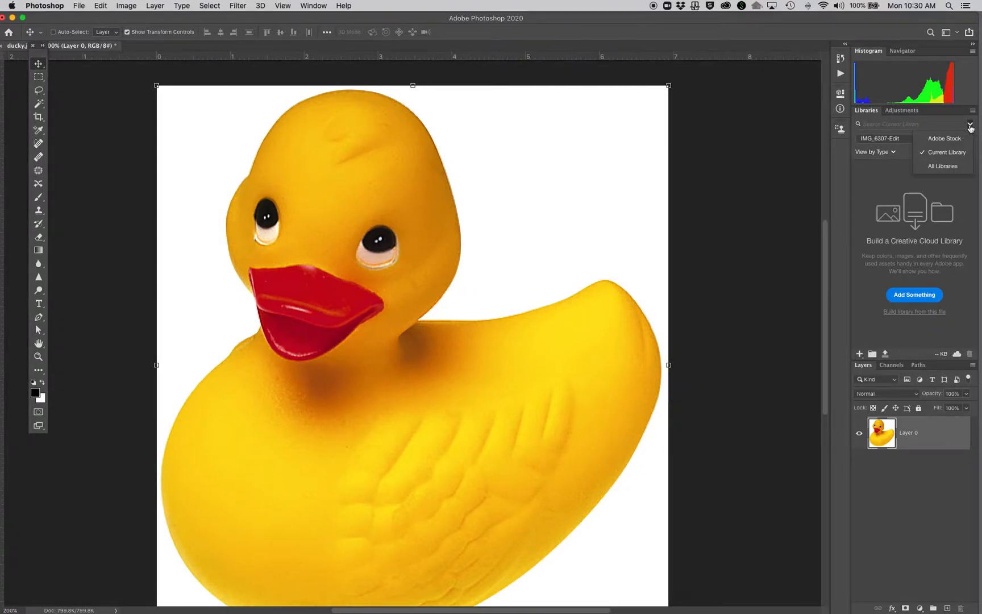
click(970, 125)
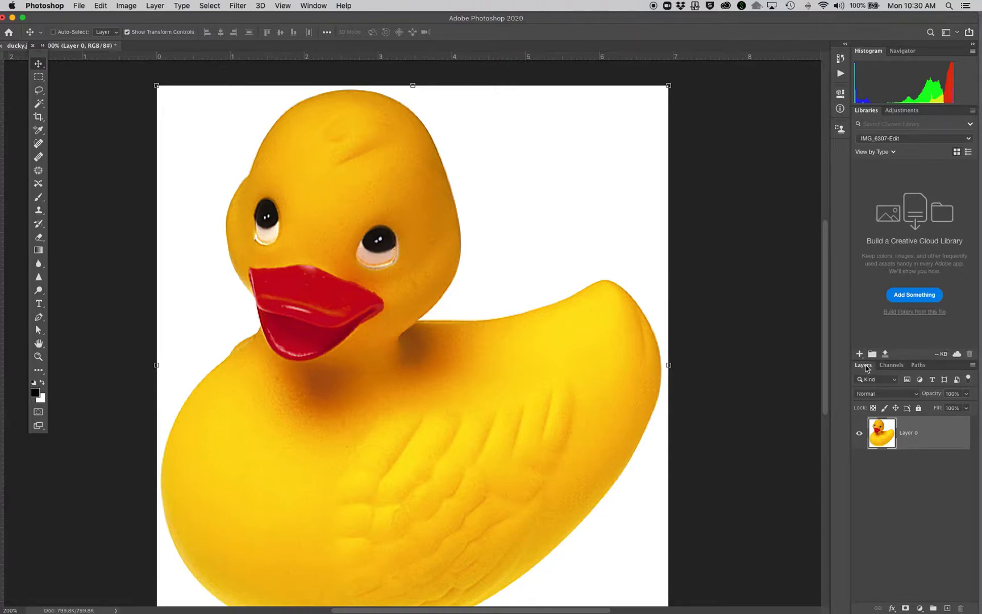
drag(864, 365, 736, 59)
drag(844, 170, 844, 329)
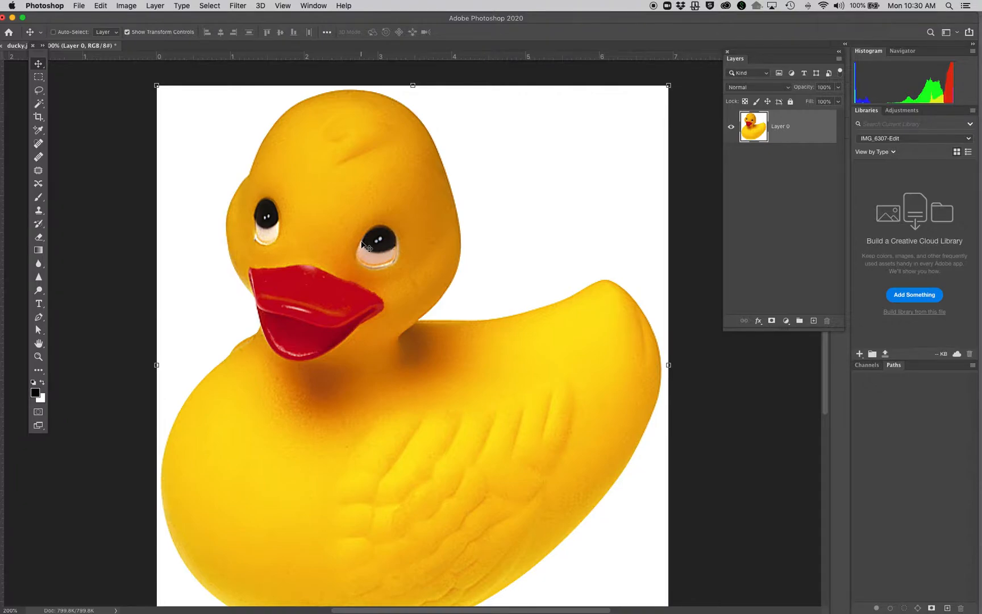
Activate the standard Pen tool in Path mode.
key(p)
scroll(363, 243, up, 3)
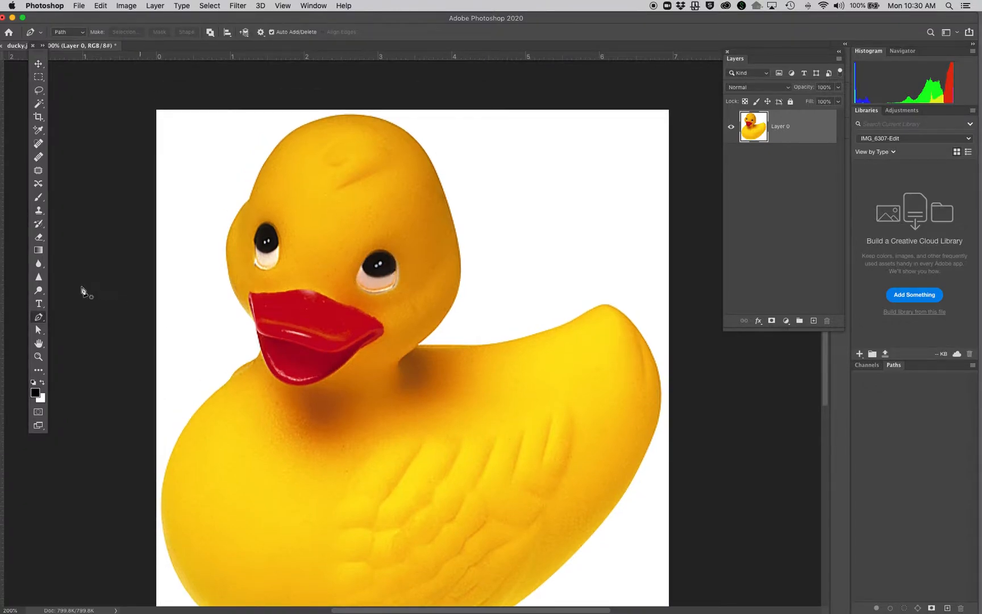
click(34, 318)
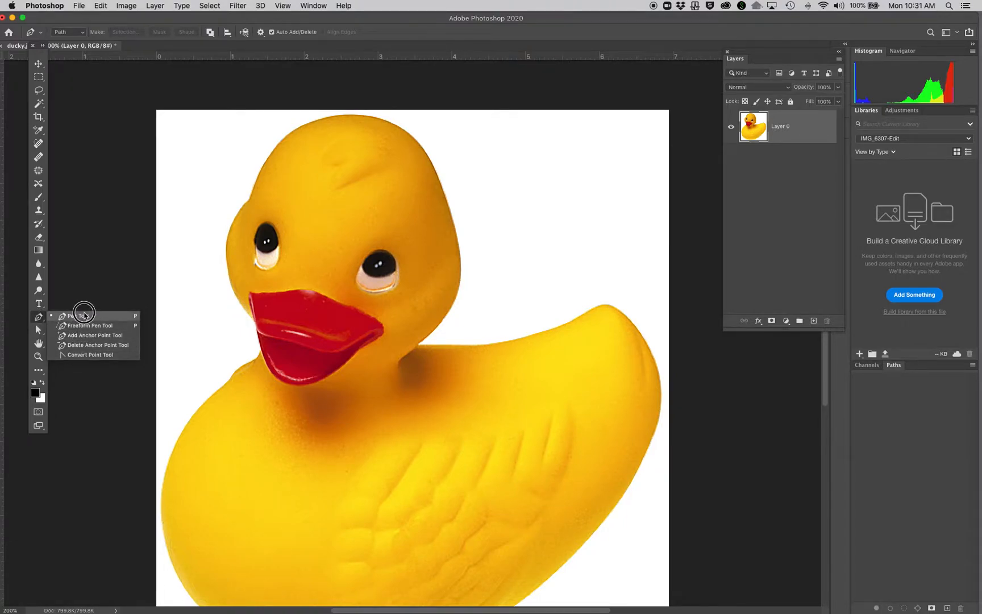
click(39, 318)
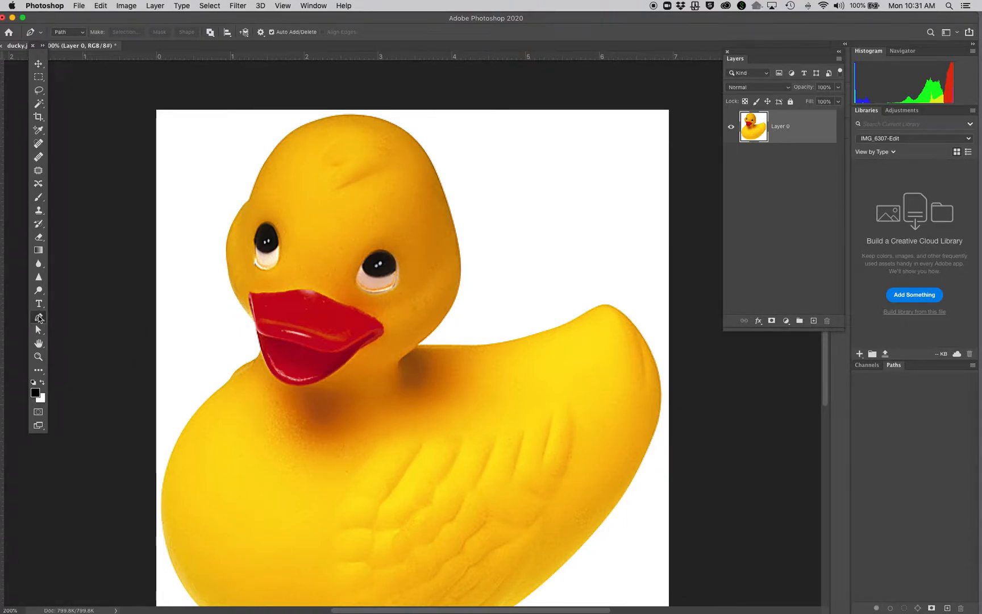
click(38, 331)
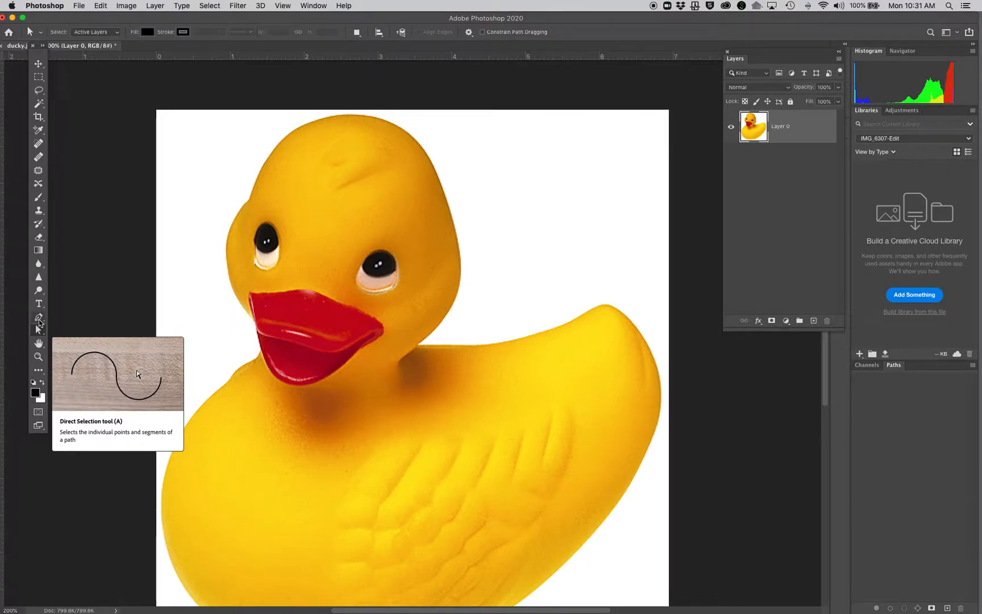
click(38, 318)
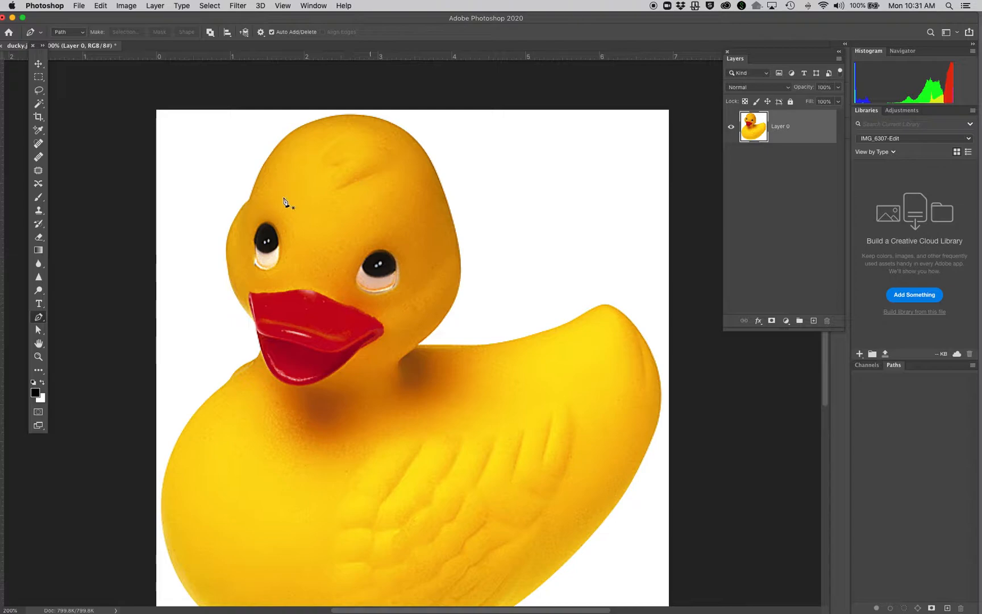
Move the floating Layers panel over the canvas and group the Paths panel with it.
drag(747, 54, 656, 61)
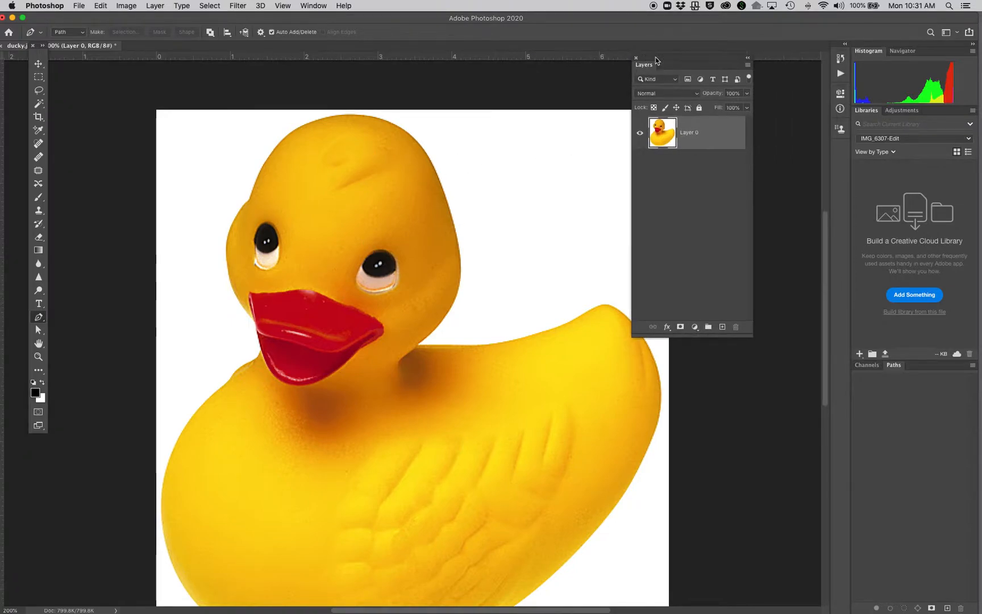
drag(893, 365, 681, 98)
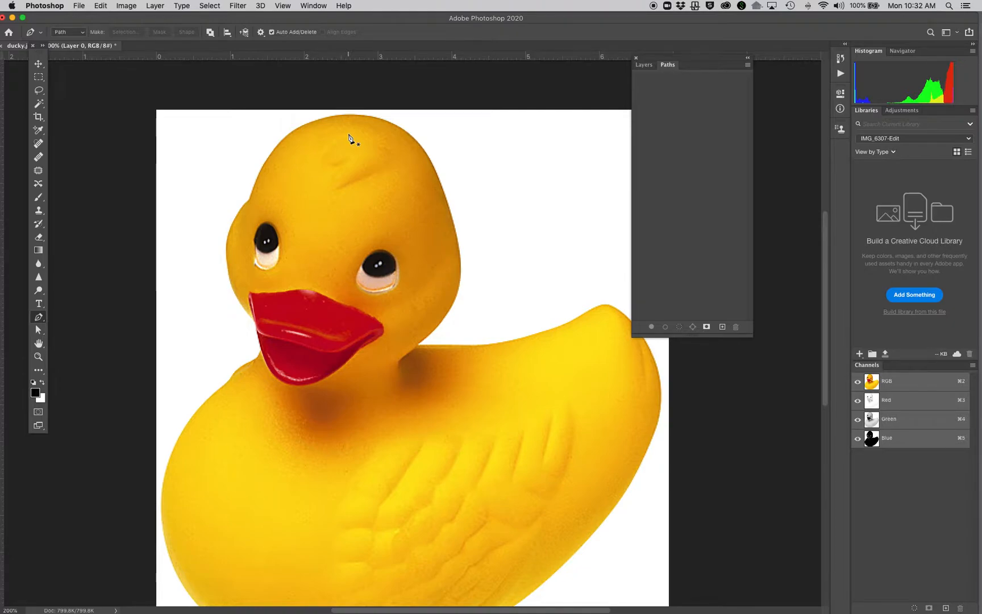
Try a smooth pen anchor point at the top of the duck's head and tilt its direction handle.
drag(282, 5, 290, 135)
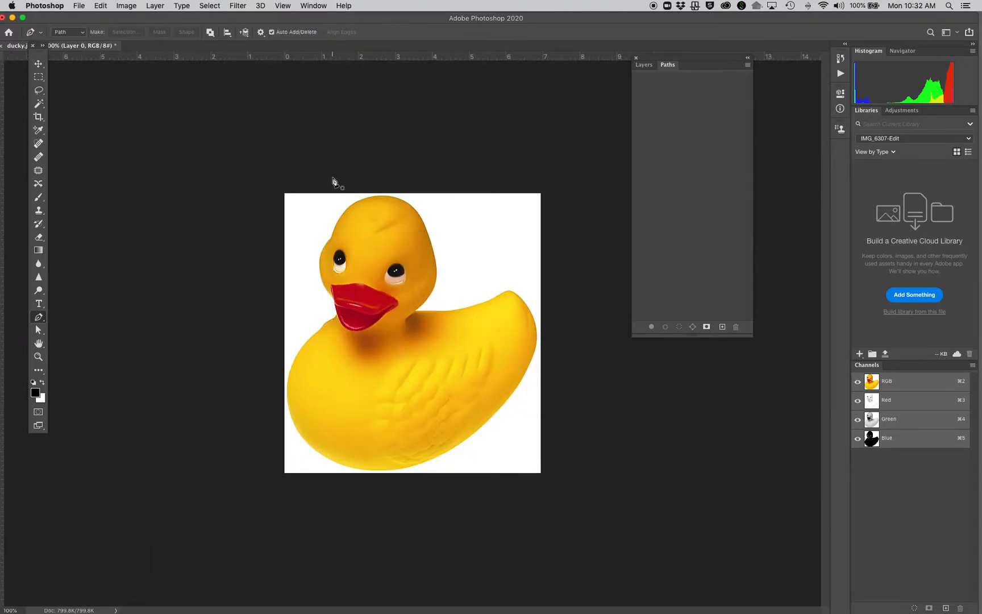
super+click(388, 219)
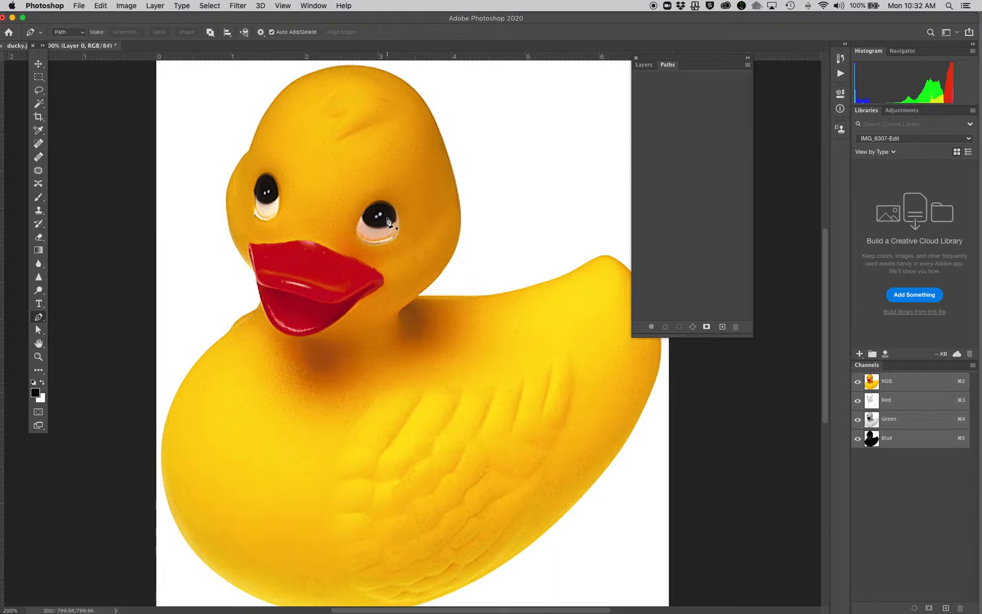
scroll(285, 212, right, 5)
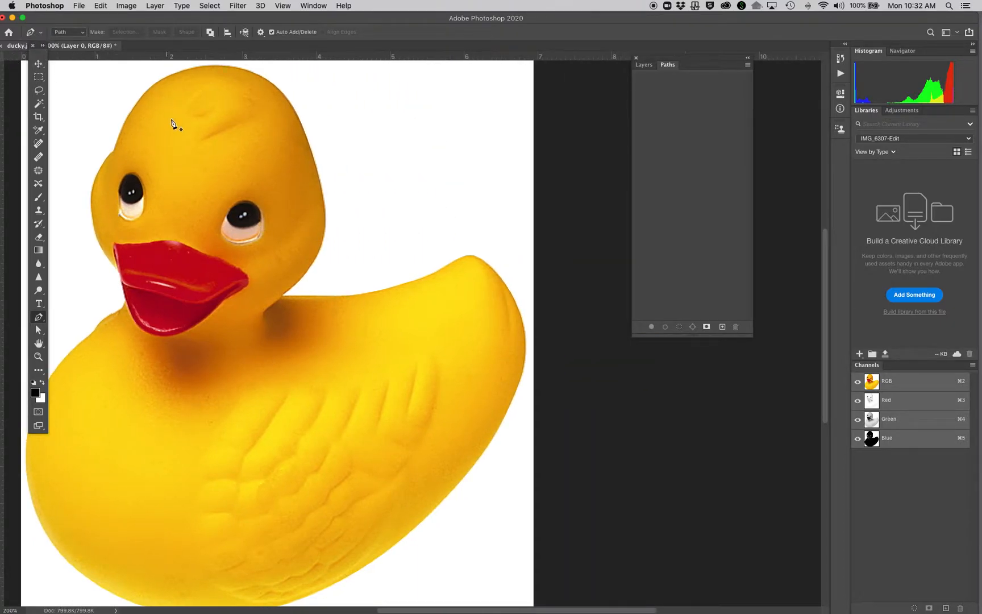
drag(171, 125, 274, 142)
drag(433, 161, 368, 163)
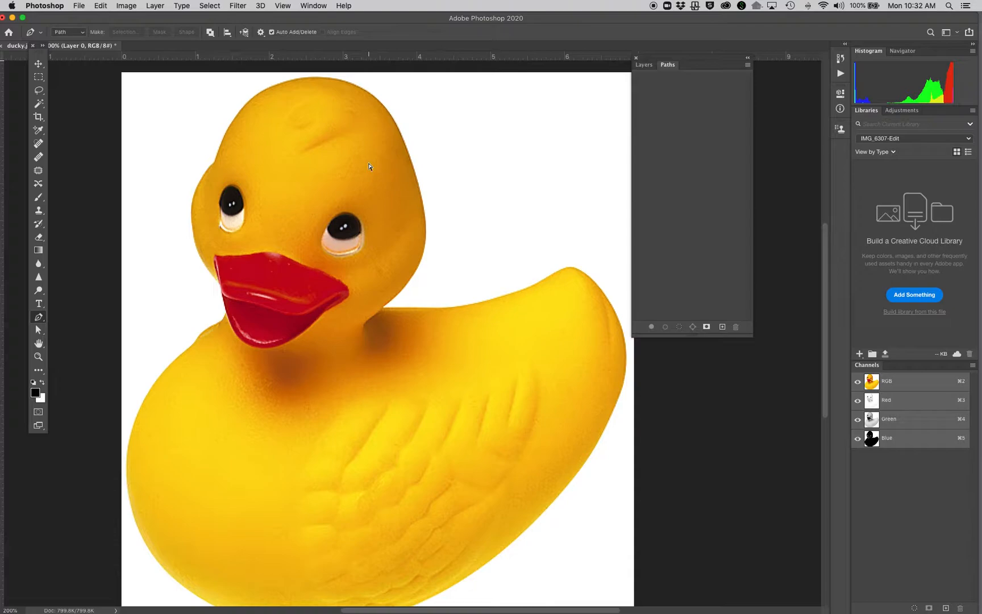
drag(333, 160, 357, 192)
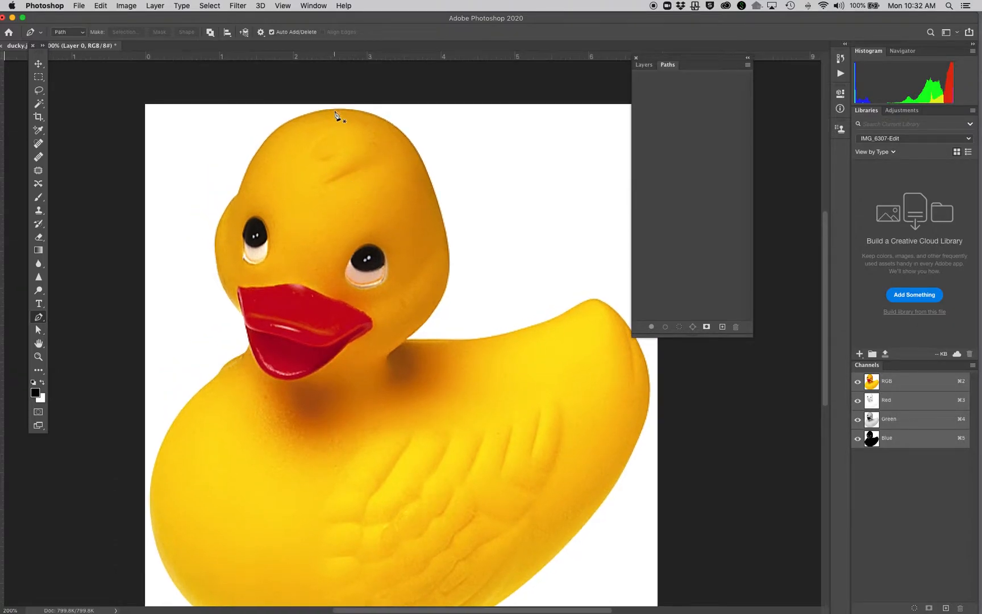
drag(337, 110, 370, 113)
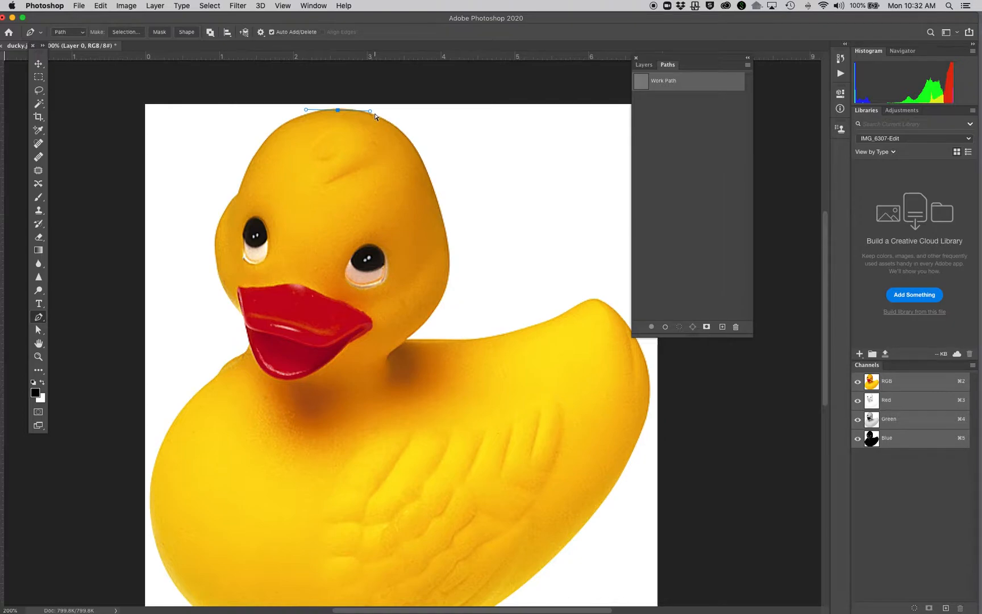
mouse_move(369, 113)
mouse_down()
mouse_move(366, 125)
mouse_move(364, 99)
mouse_move(365, 129)
mouse_move(367, 108)
mouse_up()
click(339, 114)
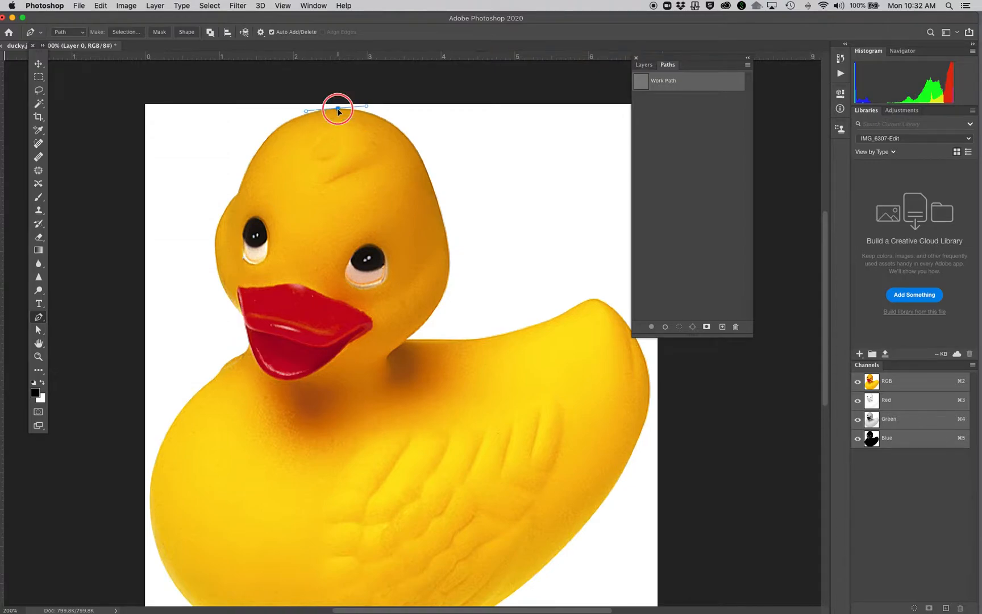
Try replacing the crown anchor with a smooth anchor on the right side of the duck's head, without its forward handle.
drag(338, 110, 365, 111)
key(Delete)
drag(422, 162, 434, 190)
key(super+z)
key(super+z)
drag(210, 82, 526, 334)
click(421, 161)
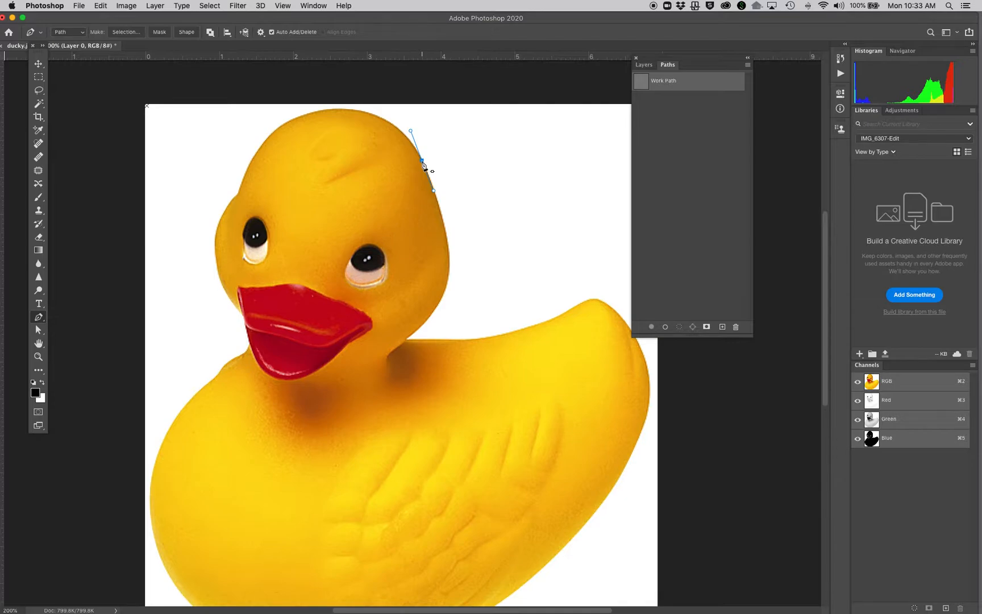
alt+click(422, 162)
Draw a path segment between smooth anchors at the crown and the upper right side of the duck's head.
click(433, 188)
drag(434, 191, 441, 215)
scroll(394, 186, right, 1)
key(super+minus)
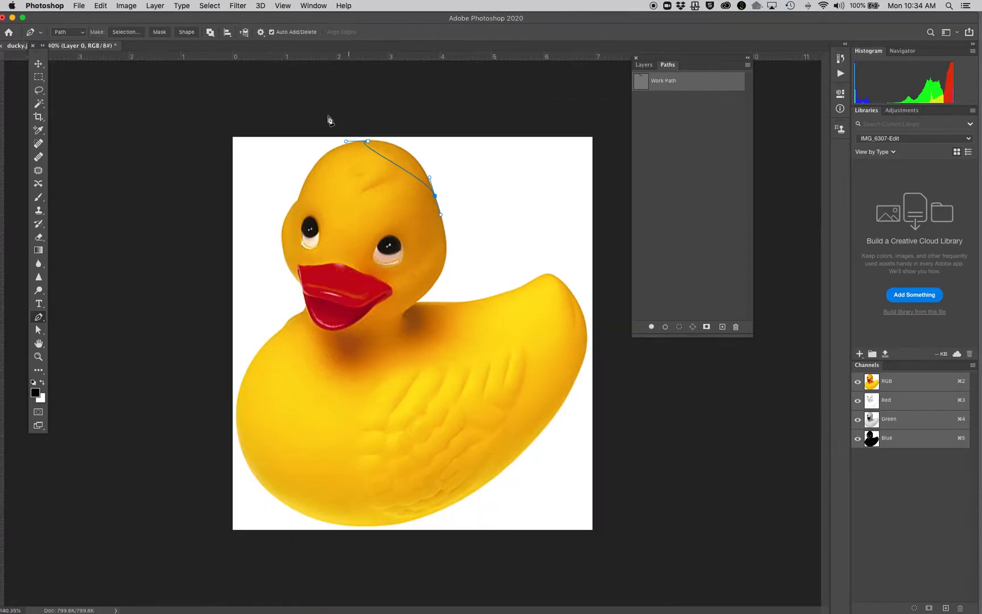
super+click(383, 186)
click(348, 67)
drag(354, 70, 395, 66)
key(super+space)
drag(355, 102, 331, 166)
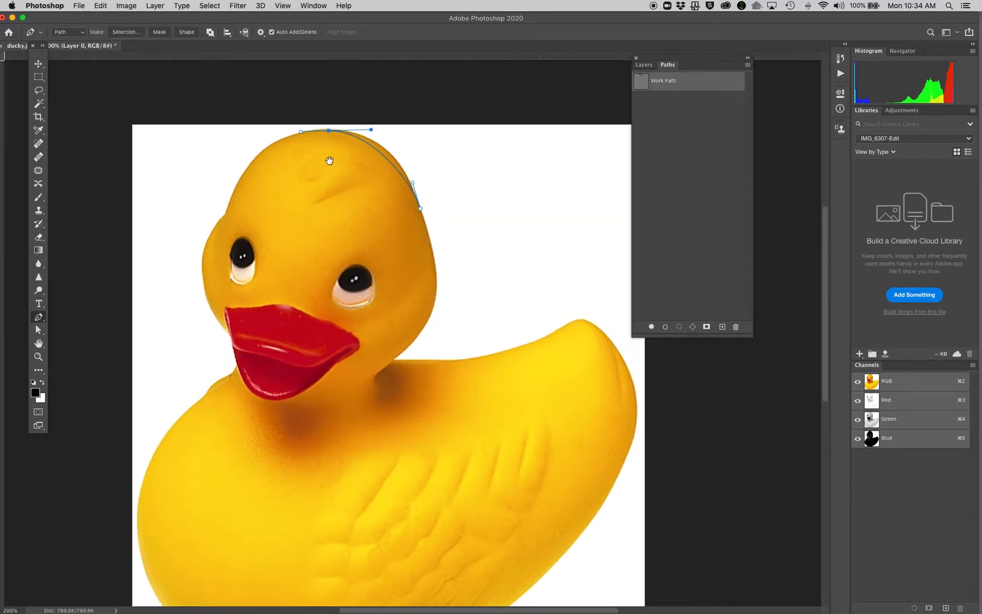
Adjust the anchors' direction handles and the segment until the curve follows the upper right edge of the head.
drag(301, 132, 285, 133)
super+click(369, 130)
super+click(362, 143)
drag(362, 146, 329, 133)
drag(422, 208, 428, 236)
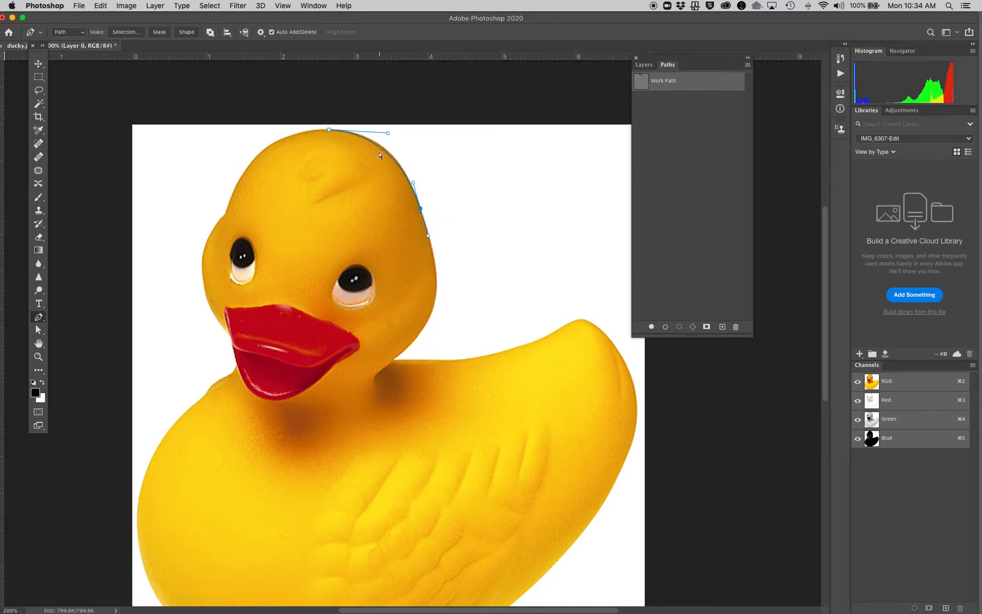
drag(380, 152, 378, 146)
mouse_move(379, 147)
mouse_down()
mouse_move(324, 132)
mouse_move(376, 145)
mouse_up()
Extend the path from the side of the head to a smooth anchor on the lower right cheek.
click(421, 209)
drag(420, 330, 402, 354)
mouse_move(403, 356)
mouse_down()
mouse_move(405, 346)
mouse_move(384, 373)
mouse_move(401, 353)
mouse_up()
Add an anchor point midway along the cheek segment and move it outward onto the duck's edge.
click(428, 252)
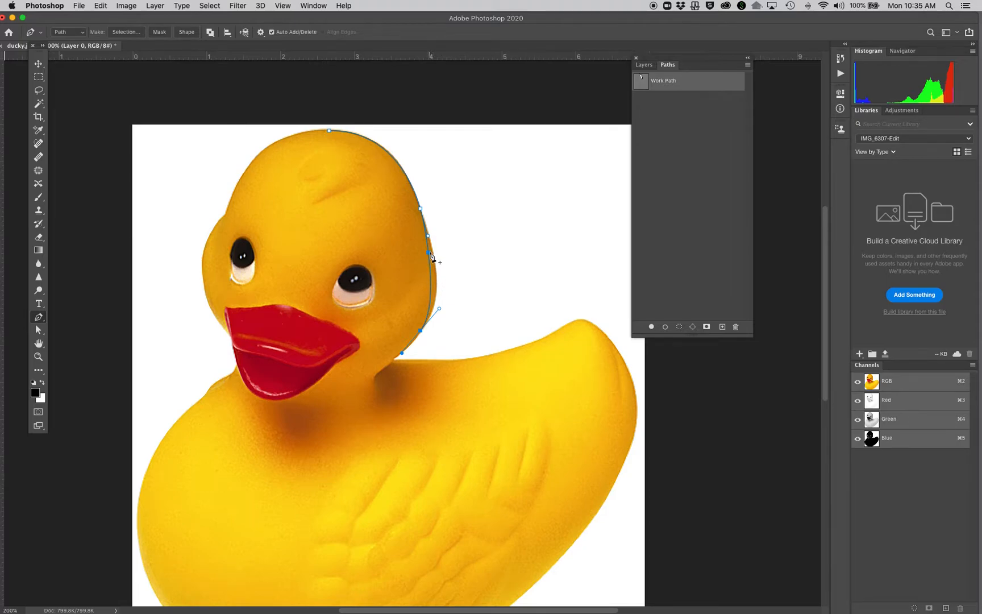
scroll(430, 257, right, 5)
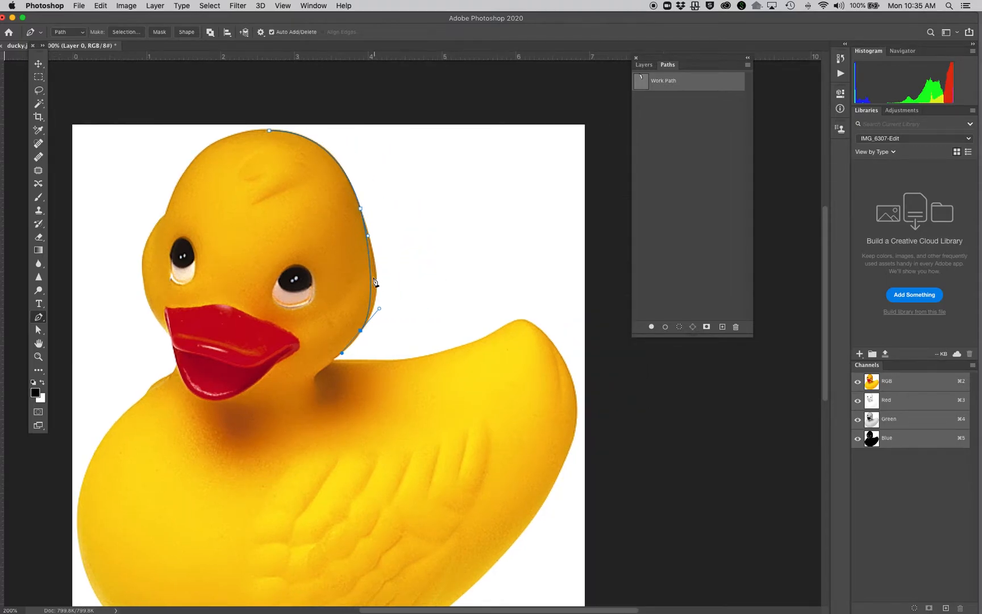
drag(383, 276, 436, 277)
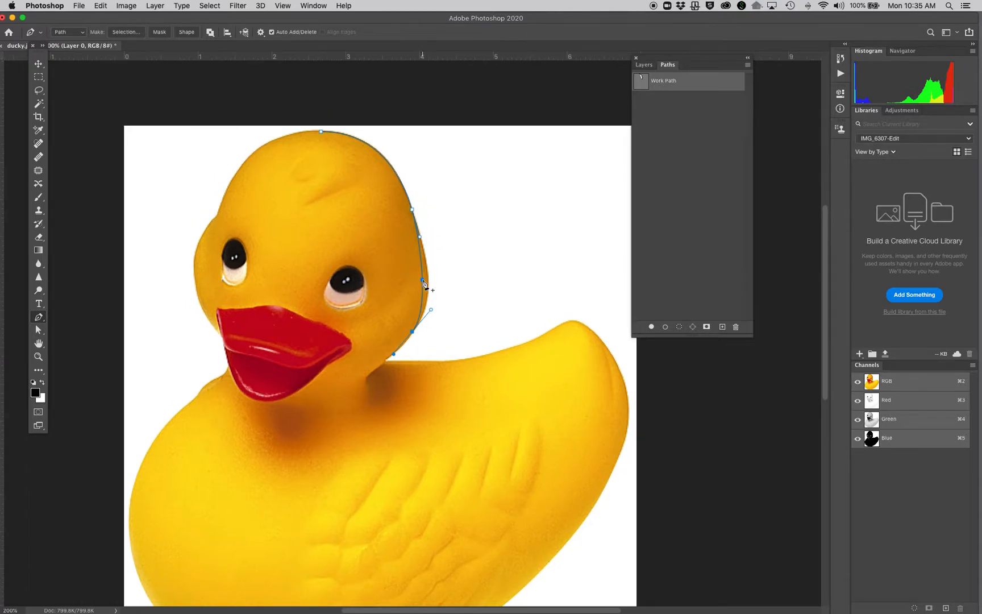
click(422, 280)
drag(422, 280, 427, 280)
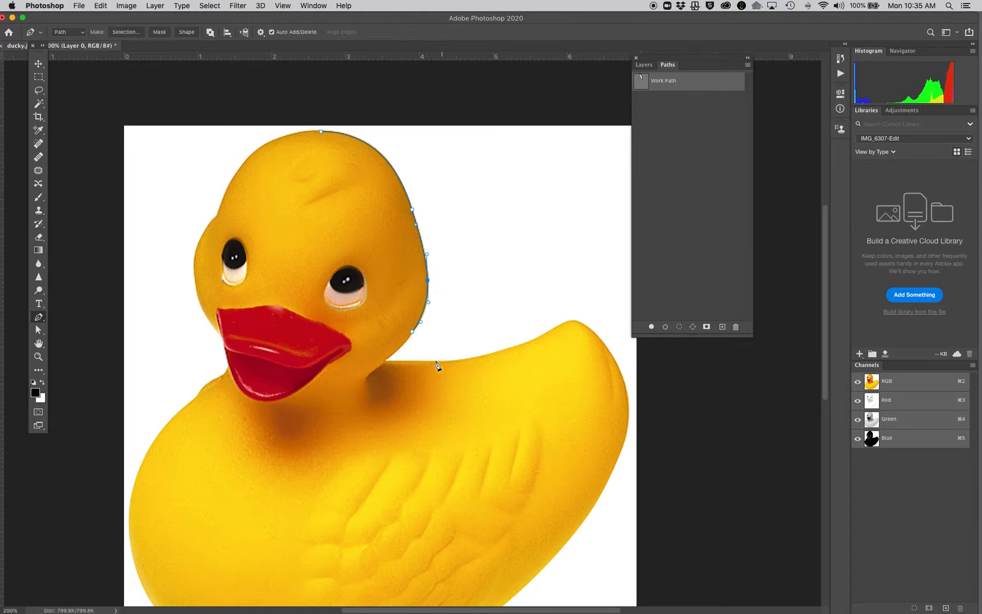
Continue the path with a corner anchor where neck meets back and a smooth anchor on the back, aligning the corner to the edge.
click(412, 332)
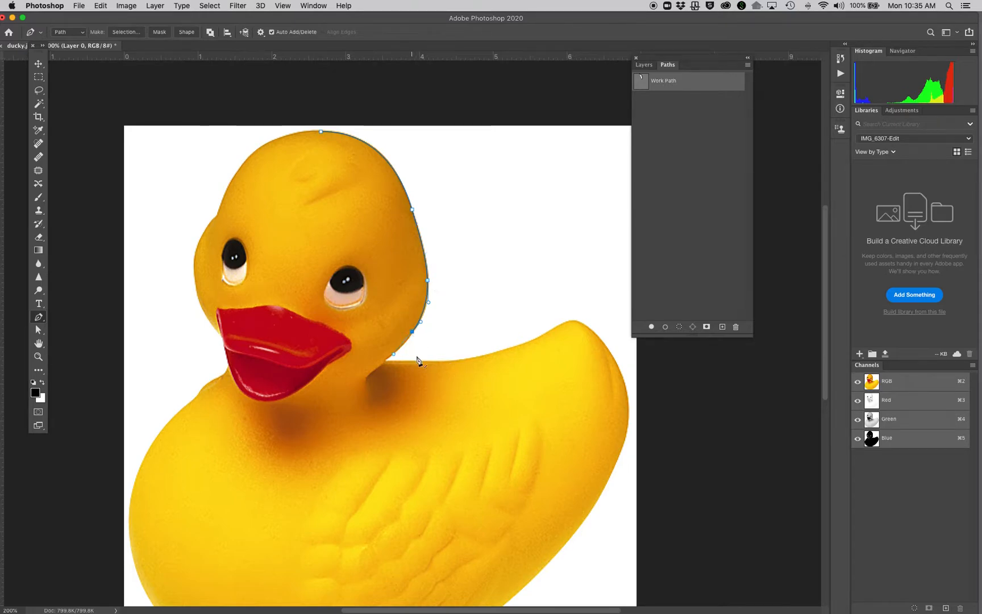
click(385, 360)
drag(436, 362, 455, 362)
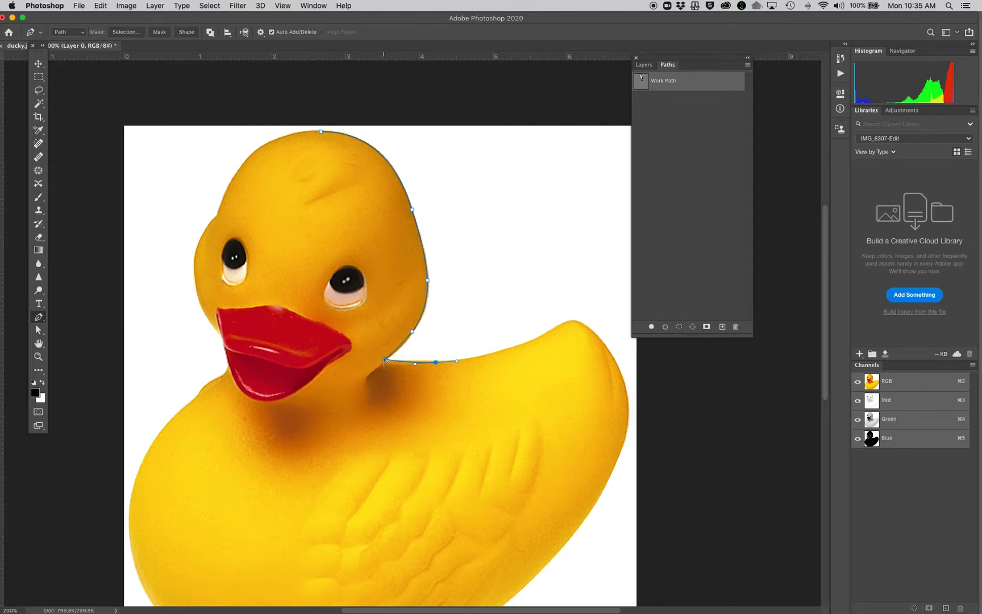
click(384, 359)
drag(385, 360, 383, 362)
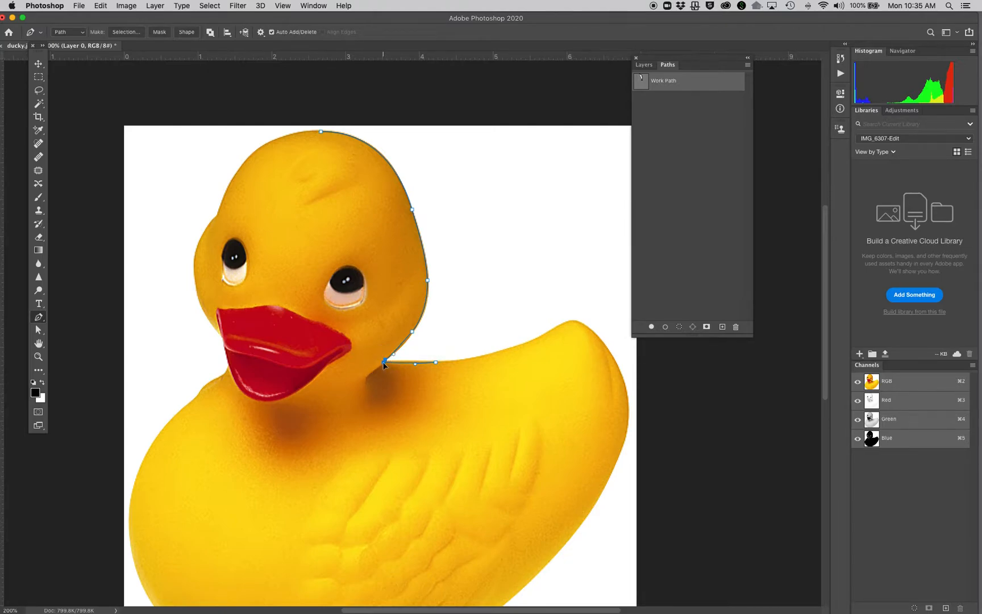
Extend the path along the back to a smooth anchor below the tail tip and remove that anchor's forward handle.
click(437, 364)
drag(529, 341, 552, 331)
drag(569, 378, 446, 248)
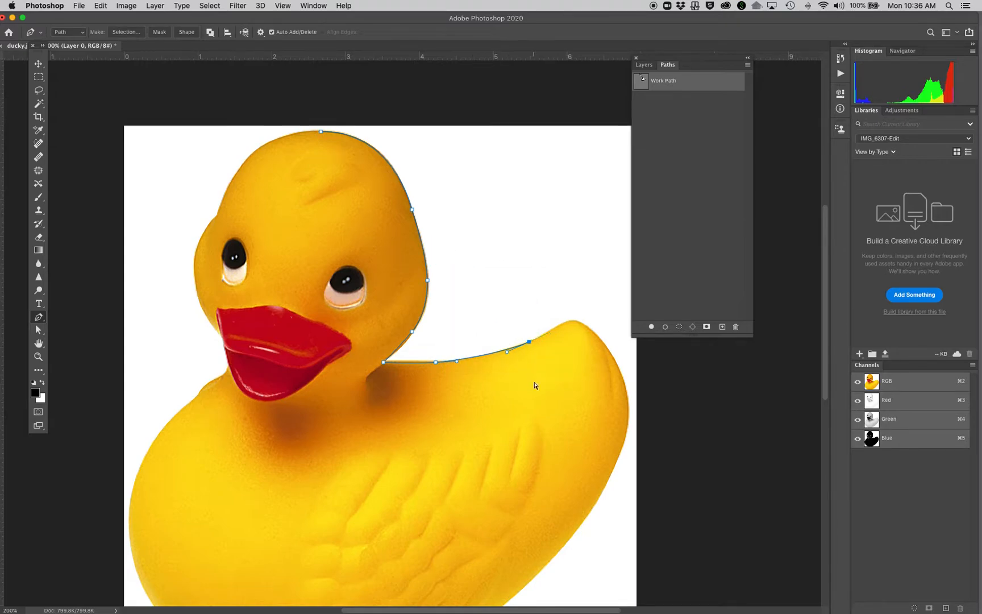
click(529, 342)
Curve the path over the tail tip with a smooth anchor on the tail's right edge.
drag(568, 402, 544, 291)
drag(573, 227, 597, 259)
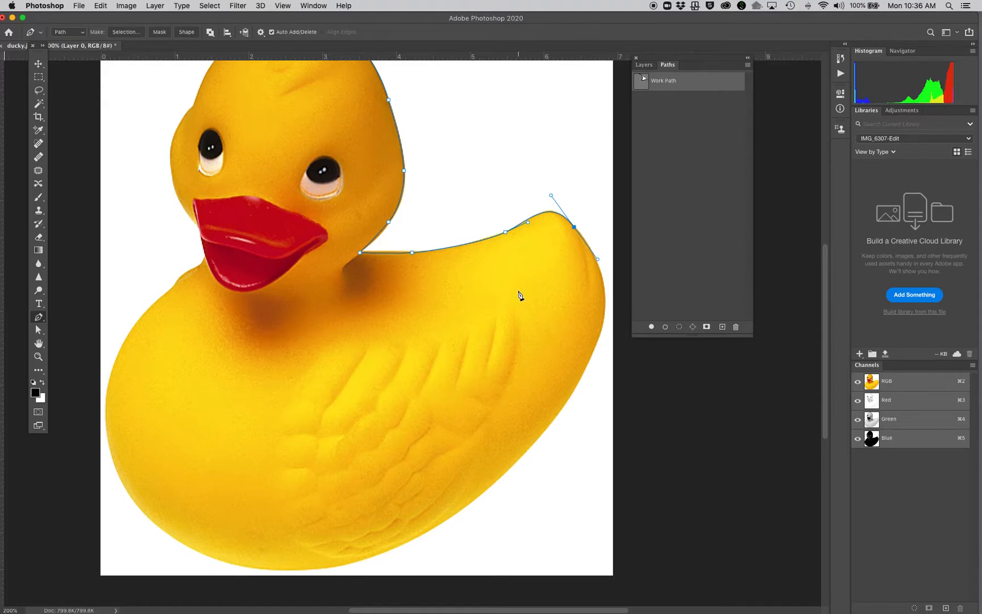
scroll(563, 261, down, 3)
scroll(562, 261, right, 3)
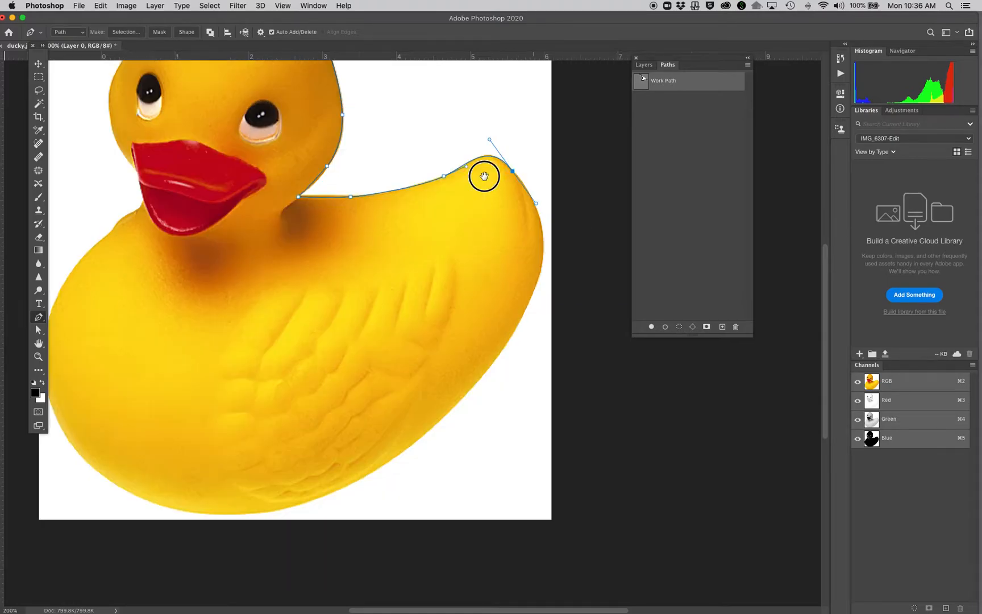
Extend the path to a smooth anchor on the lower rear, bow the segment onto the edge, and adjust the tail-tip anchor.
drag(493, 307, 452, 362)
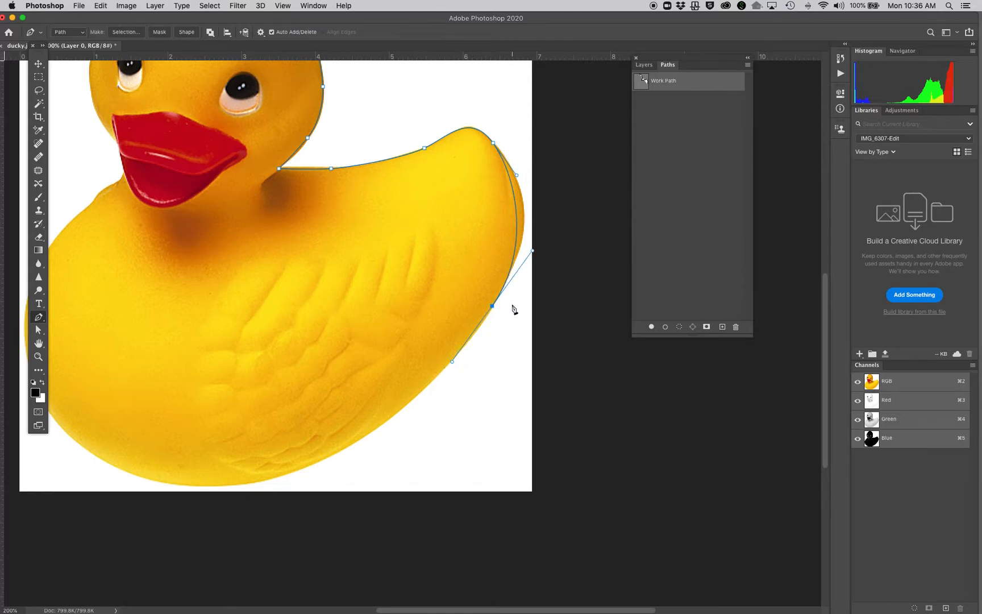
drag(517, 216, 524, 209)
click(462, 132)
super+click(467, 132)
drag(468, 131, 470, 130)
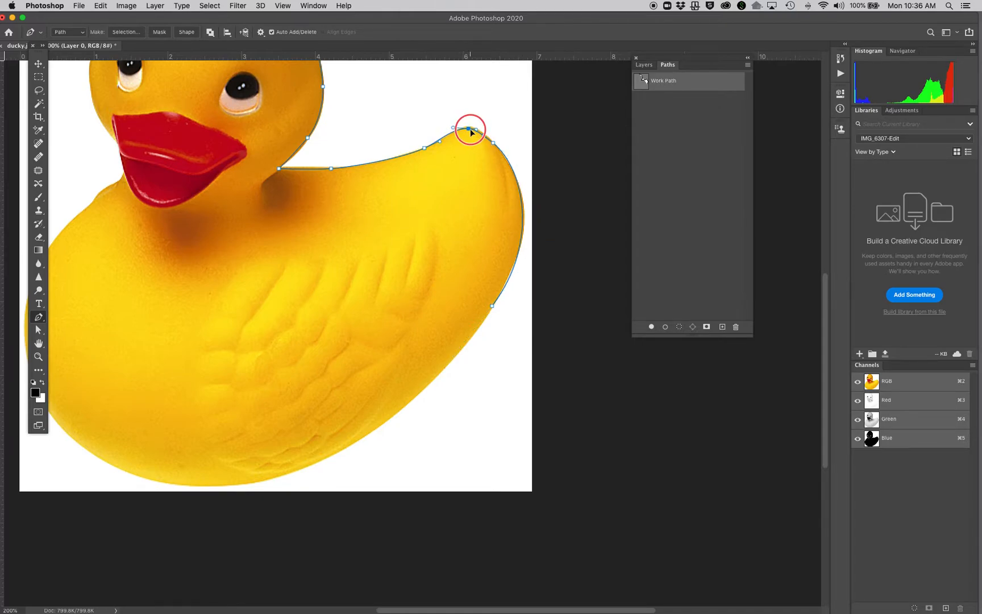
Continue the path along the underside with smooth anchors on the lower-right edge and near the bottom of the body.
drag(447, 270, 461, 171)
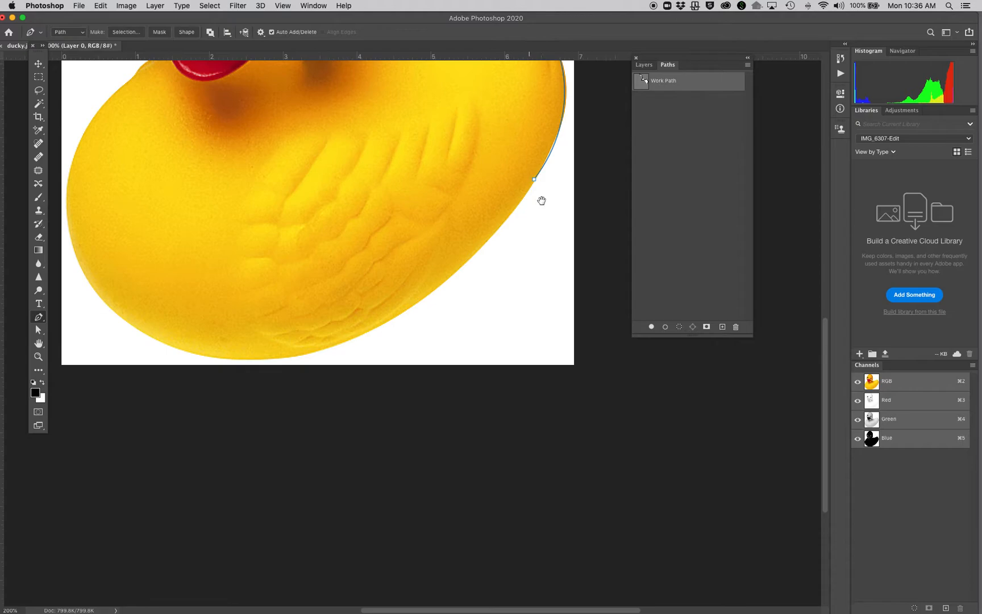
click(534, 179)
drag(384, 322, 328, 349)
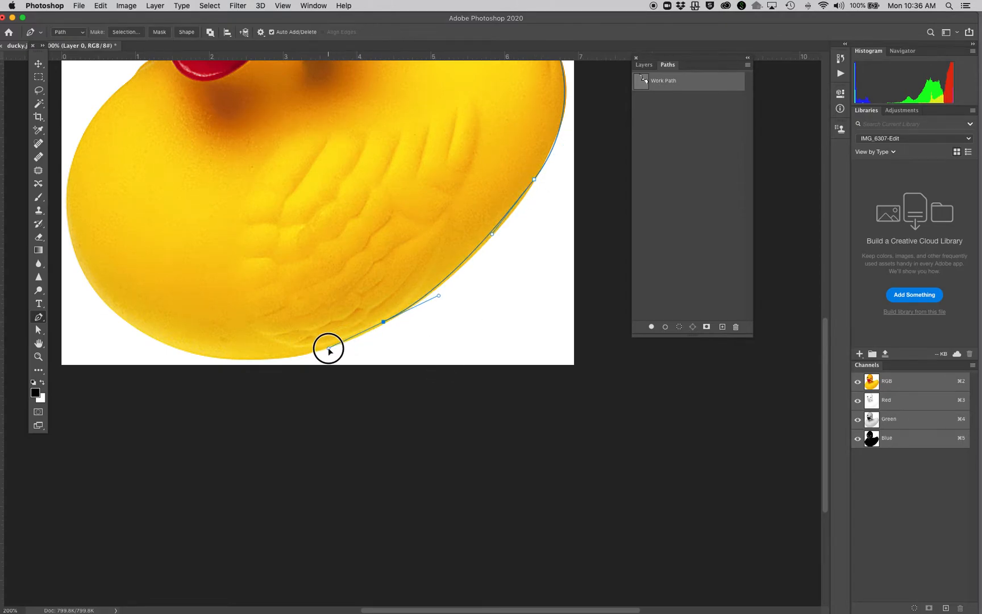
scroll(379, 369, up, 2)
scroll(380, 369, left, 5)
drag(367, 392, 307, 370)
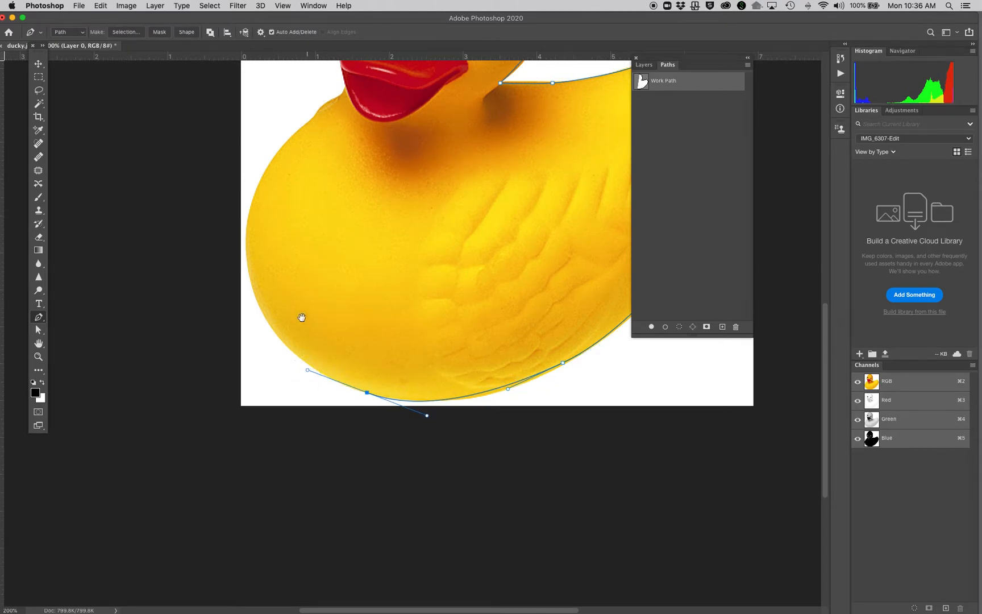
Carry the path up the duck's breast with smooth anchors on its left edge and below the neck, fitting both curves to the edge.
scroll(295, 358, up, 4)
drag(248, 324, 231, 238)
mouse_move(318, 240)
mouse_down()
mouse_move(315, 285)
mouse_move(299, 236)
mouse_move(310, 228)
mouse_up()
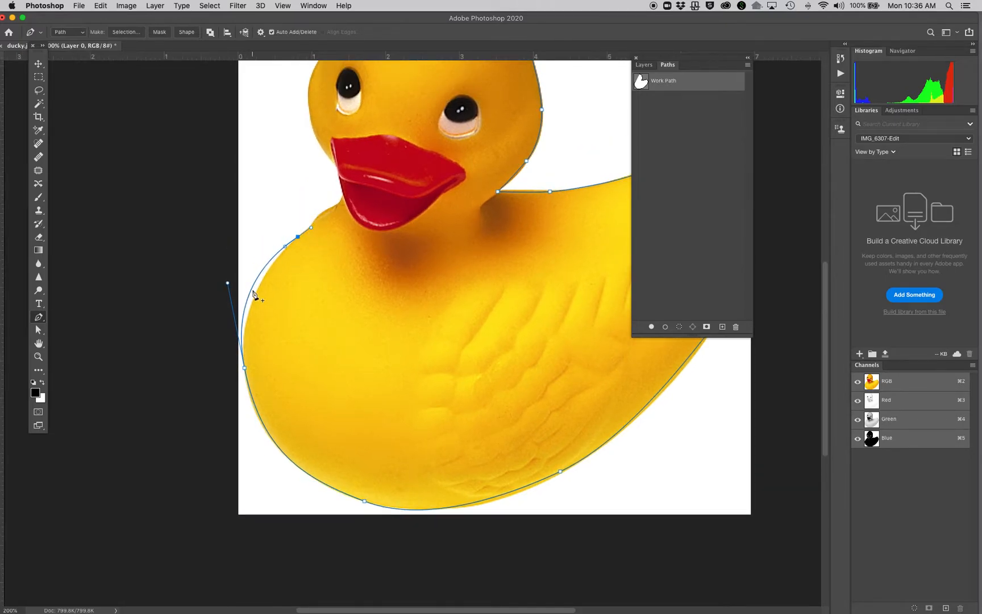
drag(258, 281, 261, 286)
drag(271, 446, 269, 441)
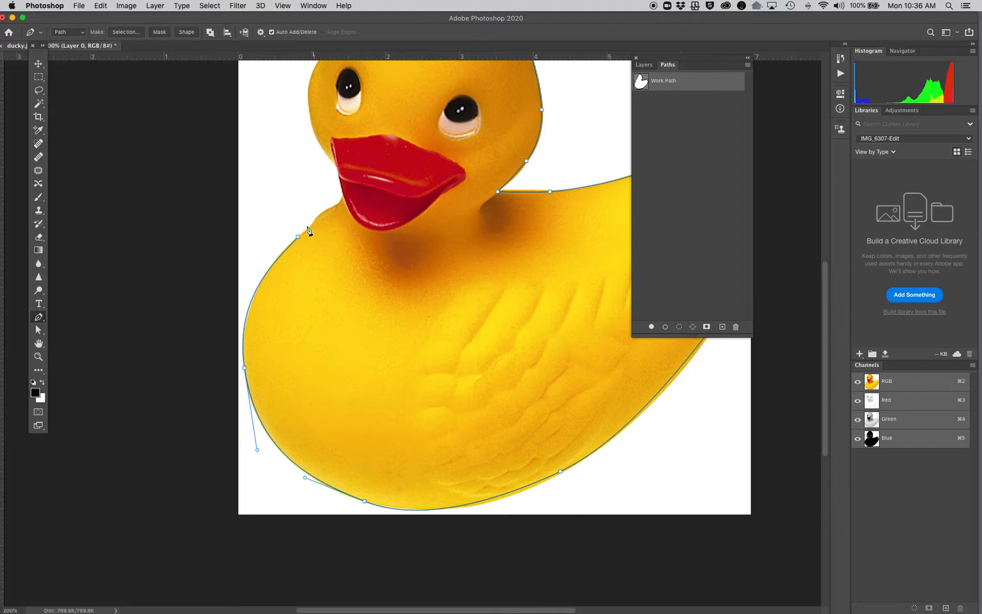
Continue the path with short segments over the neck bump and up the outer edge of the beak, aligning the lower beak anchor.
drag(298, 237, 329, 210)
click(341, 199)
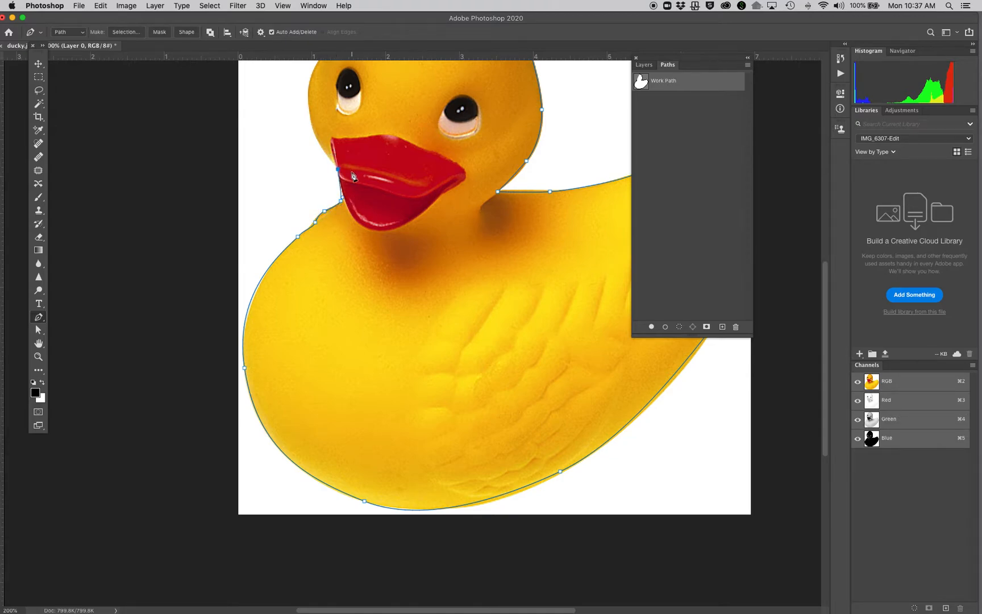
drag(361, 250, 352, 318)
click(334, 266)
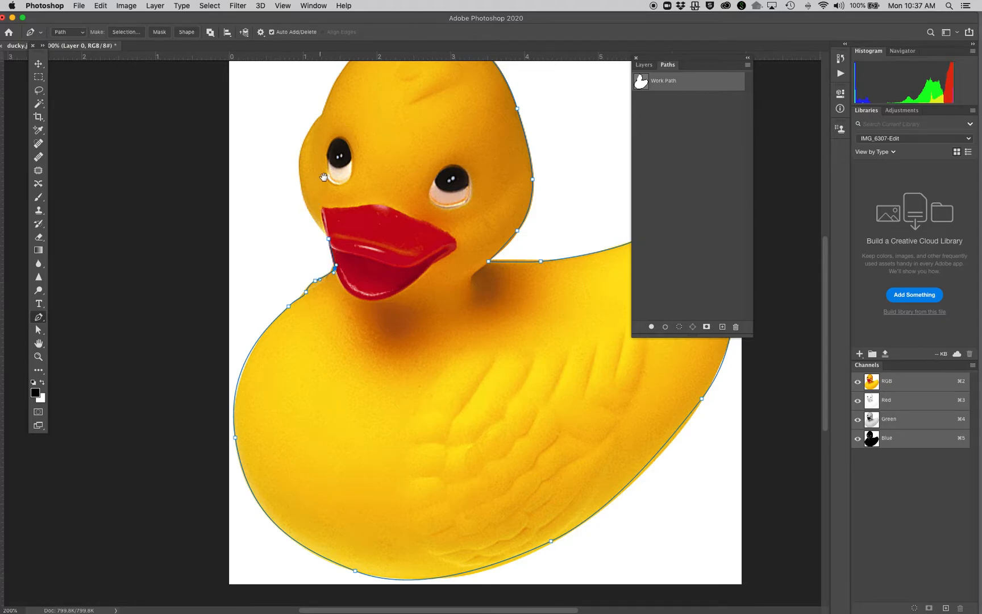
scroll(320, 248, up, 5)
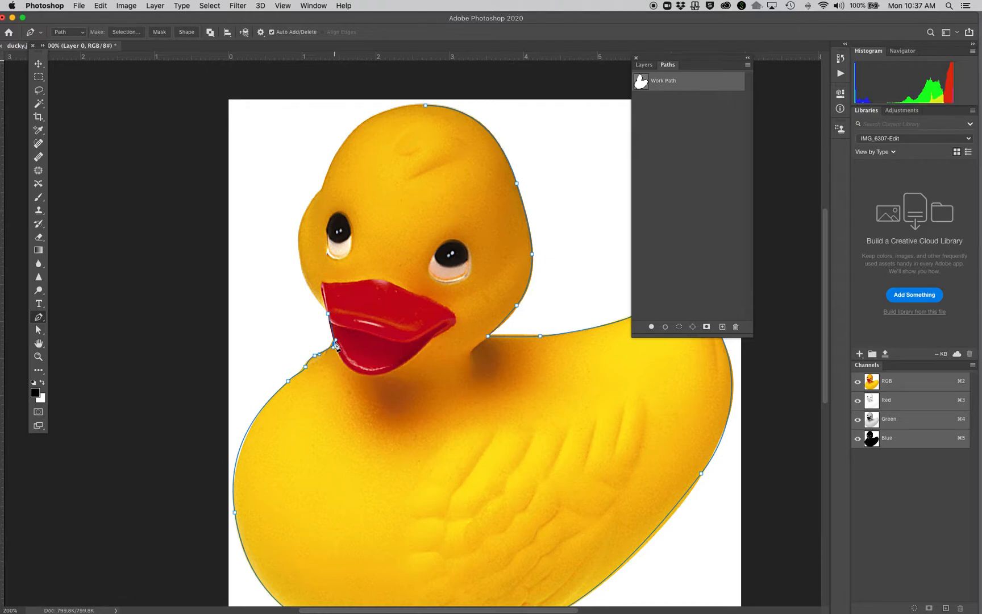
Curve the path up the cheek beside the beak to a smooth anchor, with an extra anchor midway fitted to the edge.
drag(299, 245, 299, 222)
drag(307, 283, 310, 289)
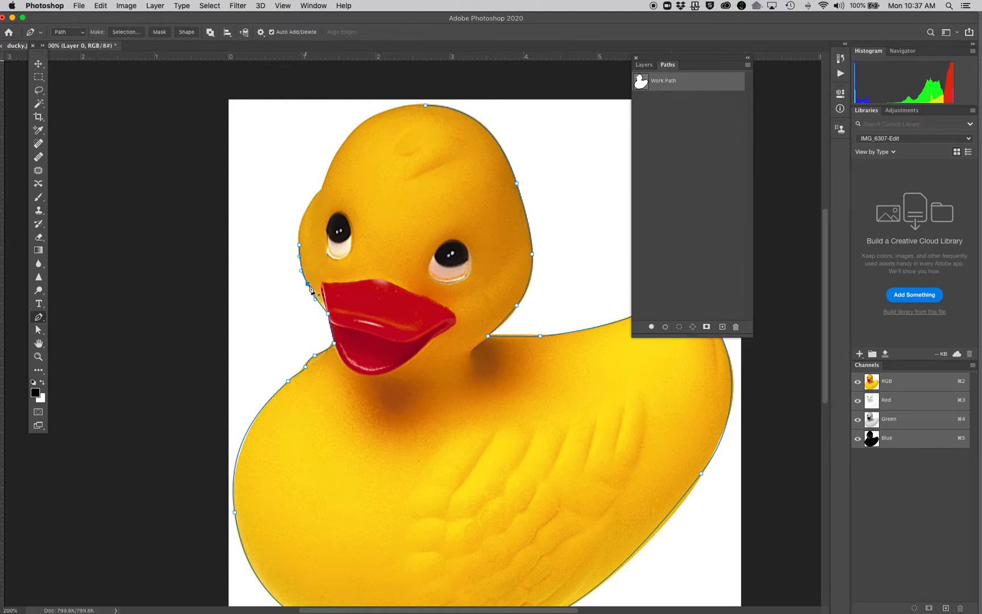
super+click(300, 245)
Close the path at the crown via the notch above the cheek, and pull an added anchor outward onto the head's curve.
drag(321, 188, 327, 179)
click(425, 107)
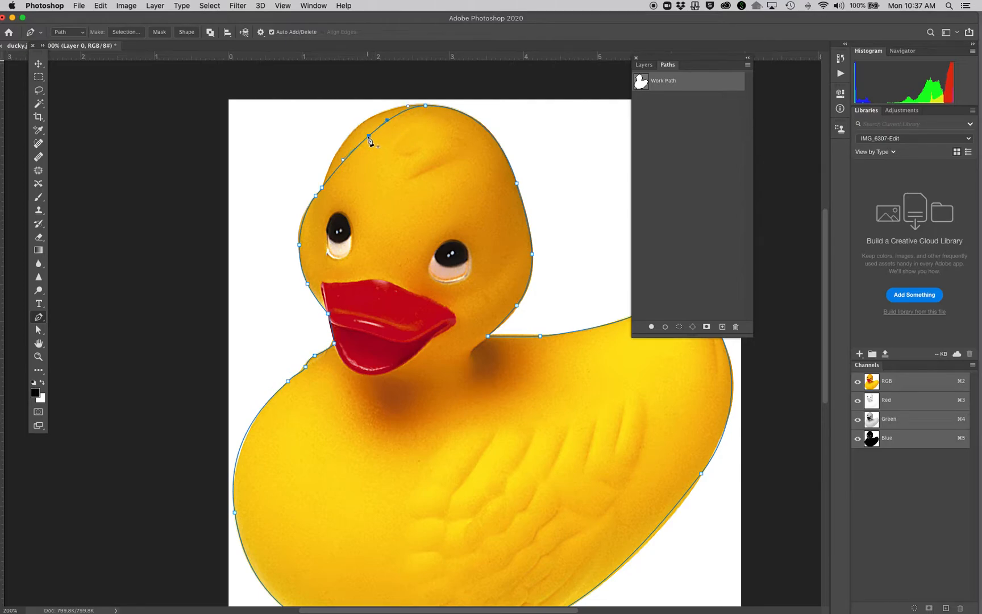
drag(369, 136, 360, 127)
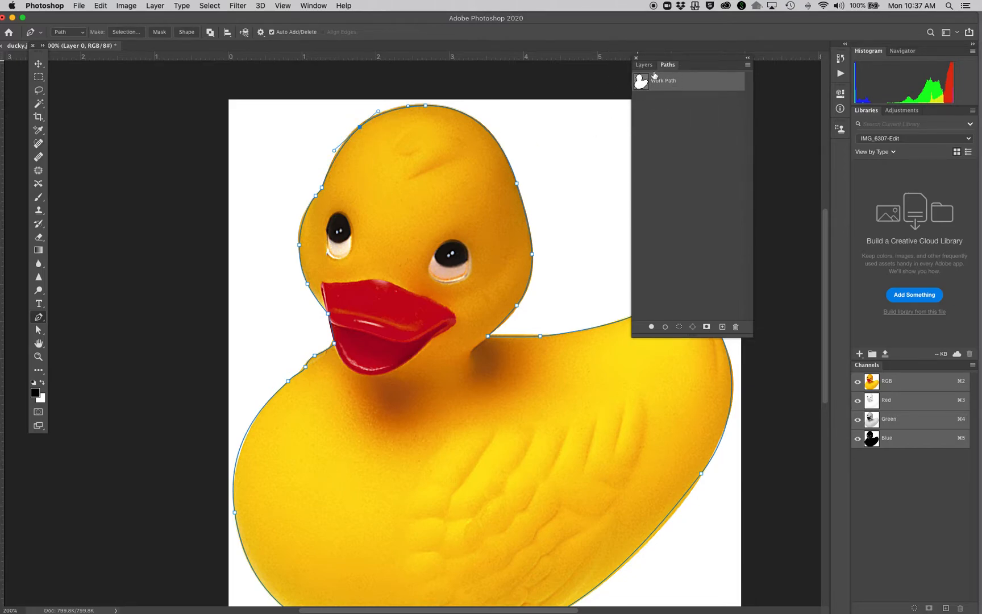
Save the work path under the name "outline of duck".
double_click(668, 81)
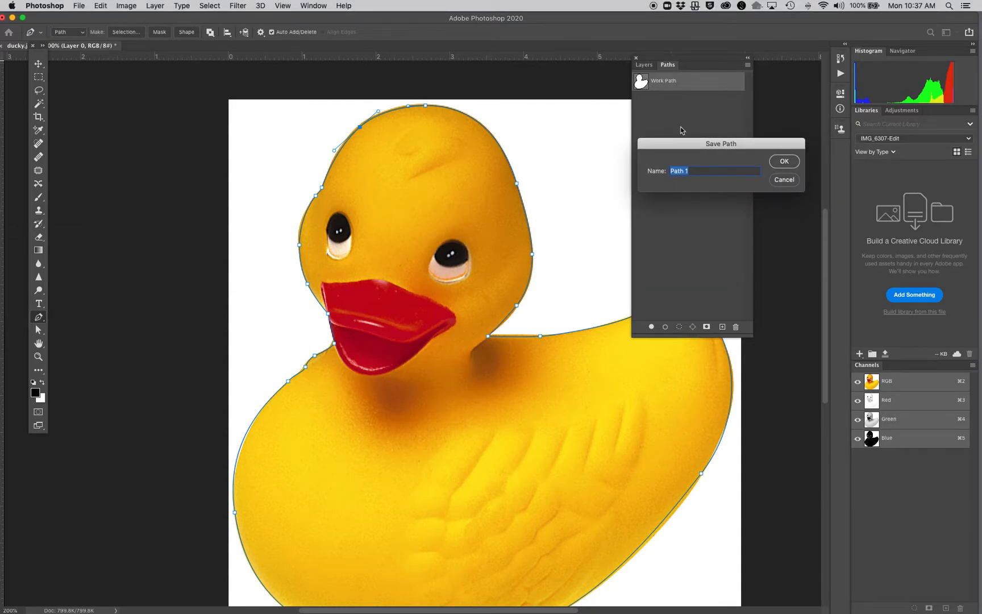
text(outline of duck)
click(784, 161)
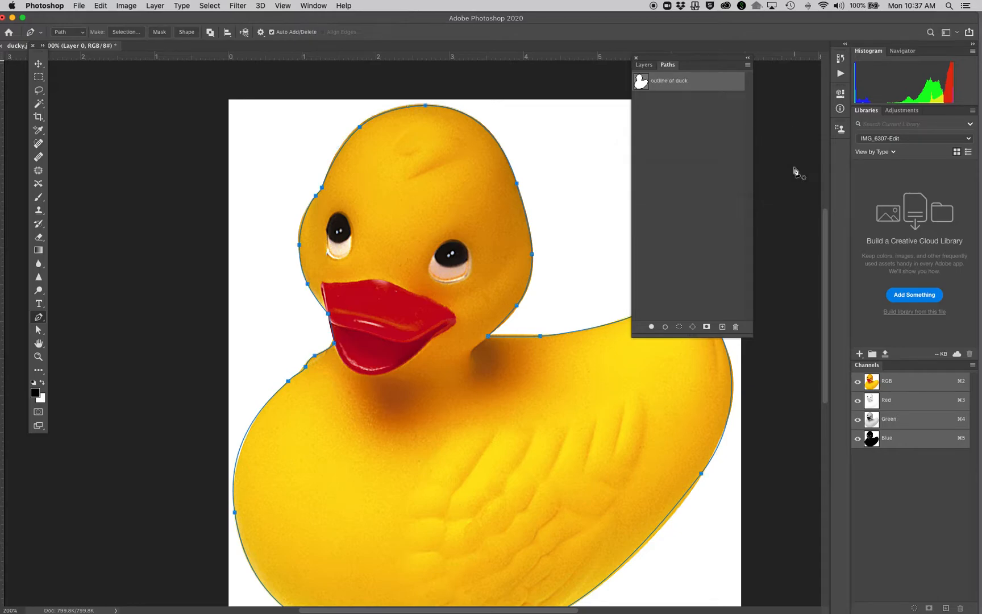
Inspect the outline around the duck's head at 400% and select the path anchor on the head's upper-left curve.
click(470, 148)
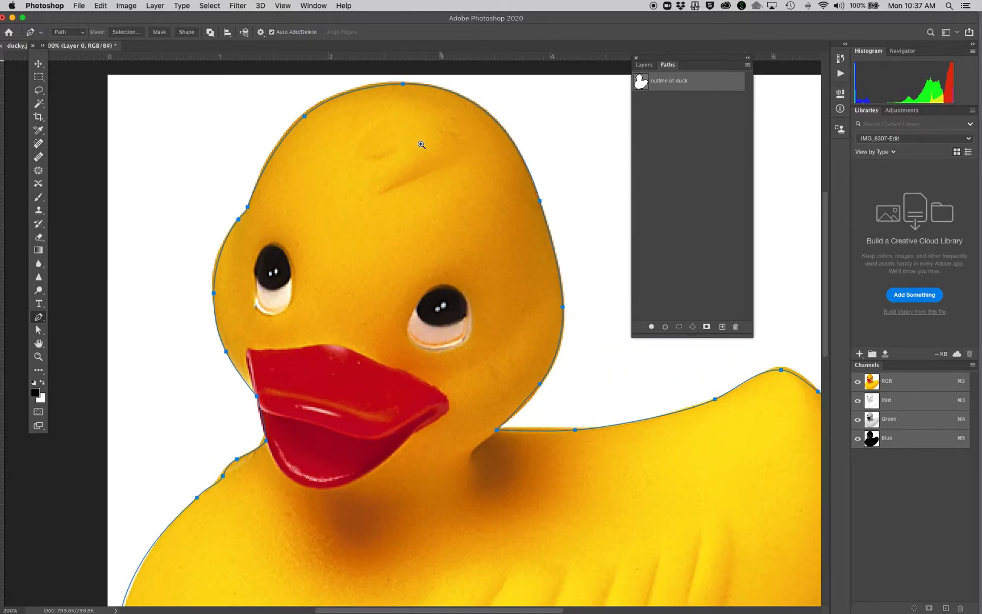
click(353, 147)
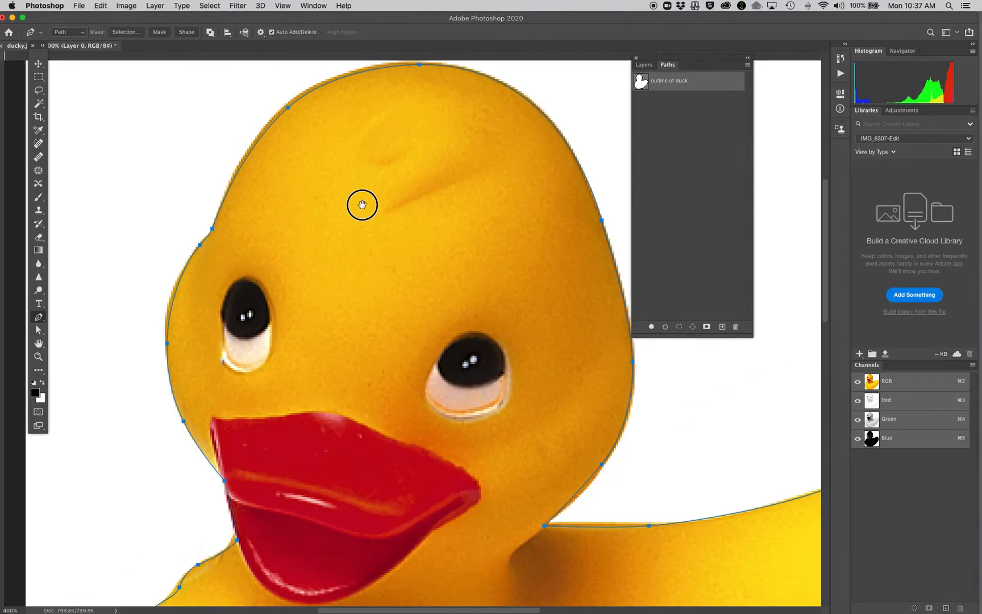
super+click(272, 151)
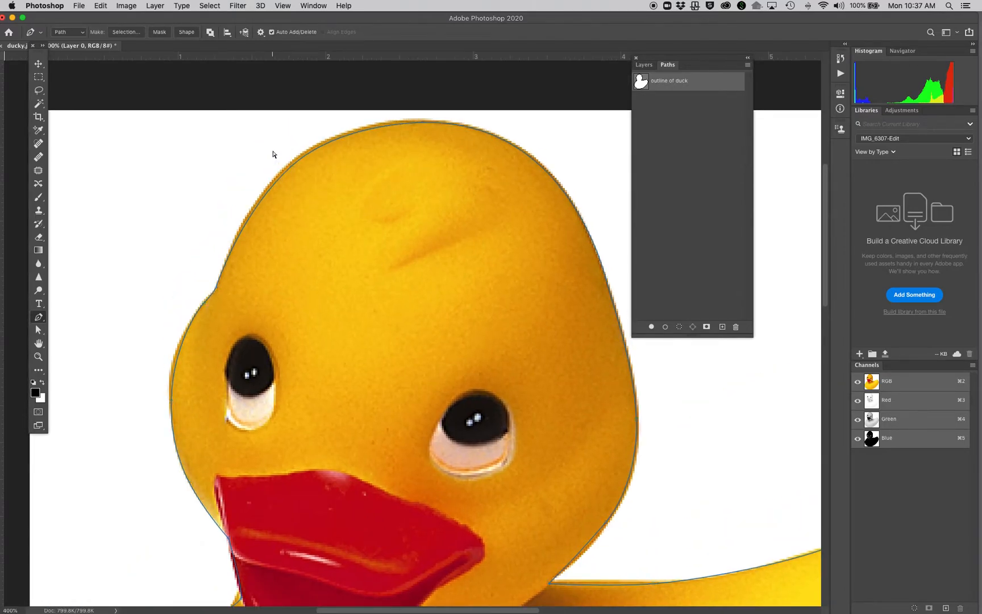
super+click(292, 167)
Select all anchors of the duck path, try shifting the whole path, undo the shift, and clear the canvas selection.
key(super+a)
key(super+0)
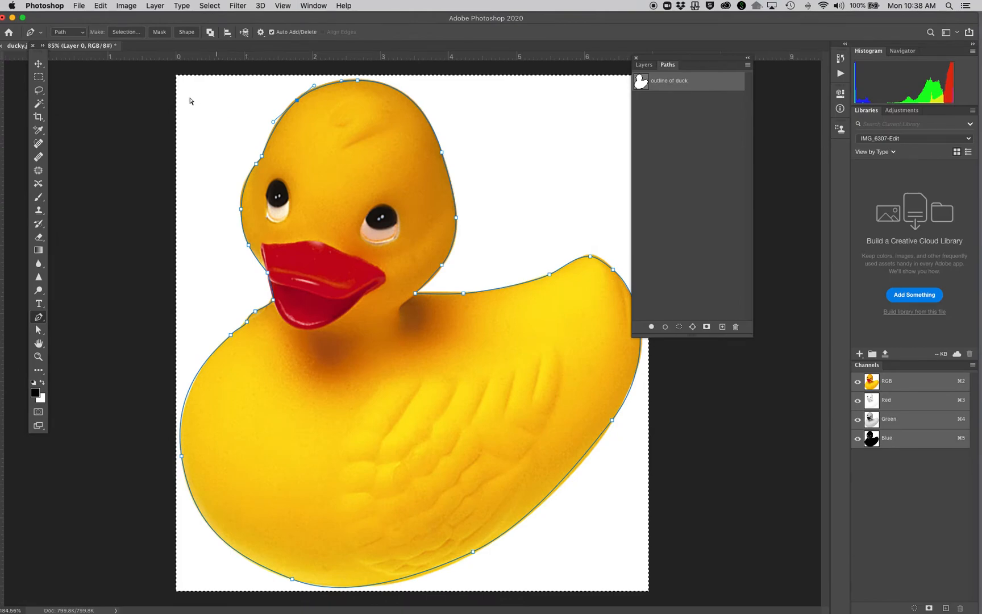
drag(123, 74, 595, 566)
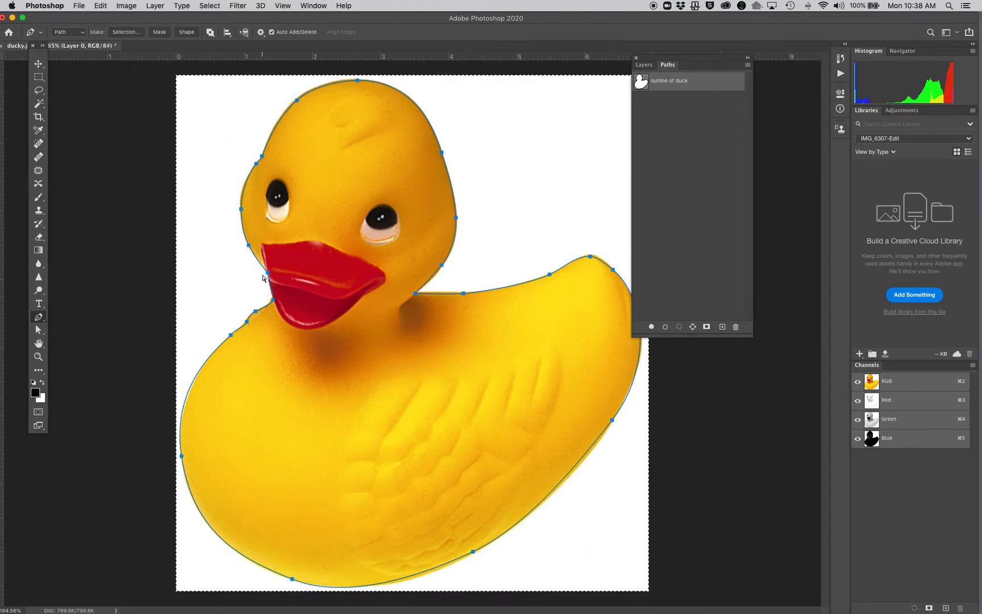
mouse_move(268, 277)
mouse_down()
mouse_move(253, 278)
mouse_move(262, 279)
mouse_up()
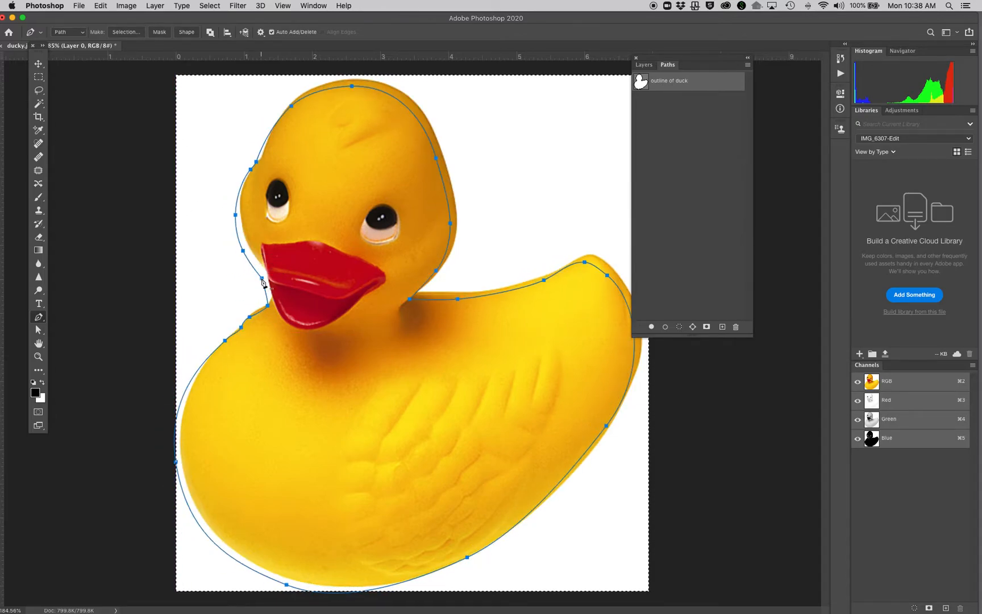
key(super+z)
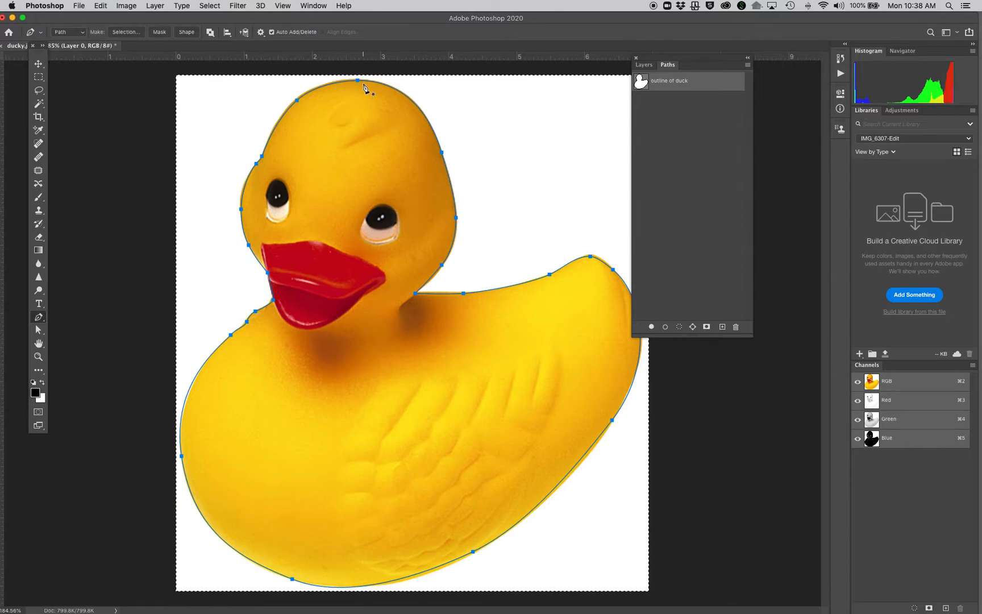
key(super+d)
Fine-tune the anchor on the left side of the duck's face so the path follows the edge.
super+click(357, 81)
super+click(279, 168)
super+click(279, 168)
super+click(279, 168)
drag(315, 176, 333, 218)
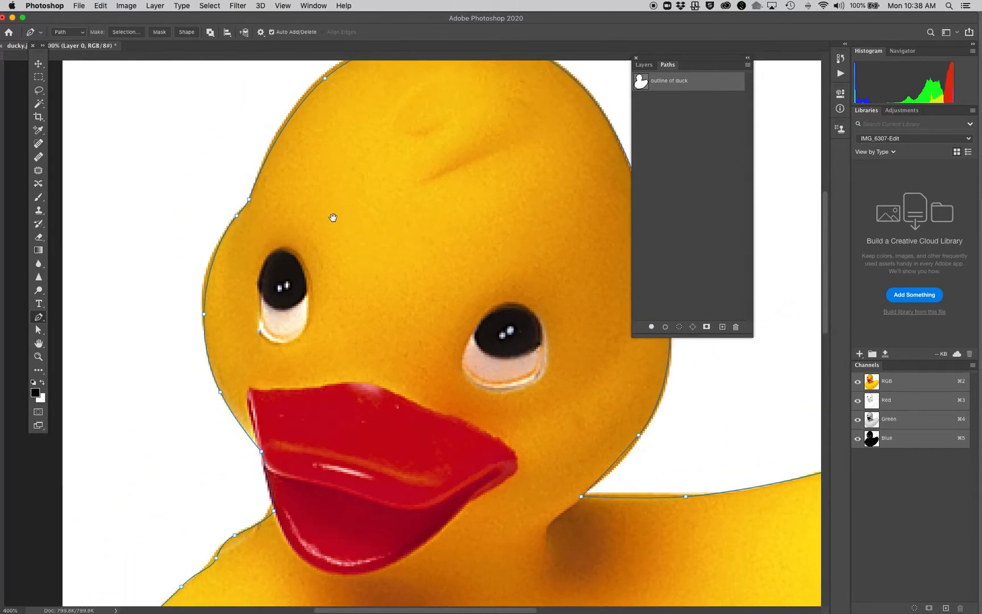
super+click(204, 314)
Nudge the anchors on the head's upper-left curve and at the crown onto the duck's edge.
drag(337, 165, 302, 279)
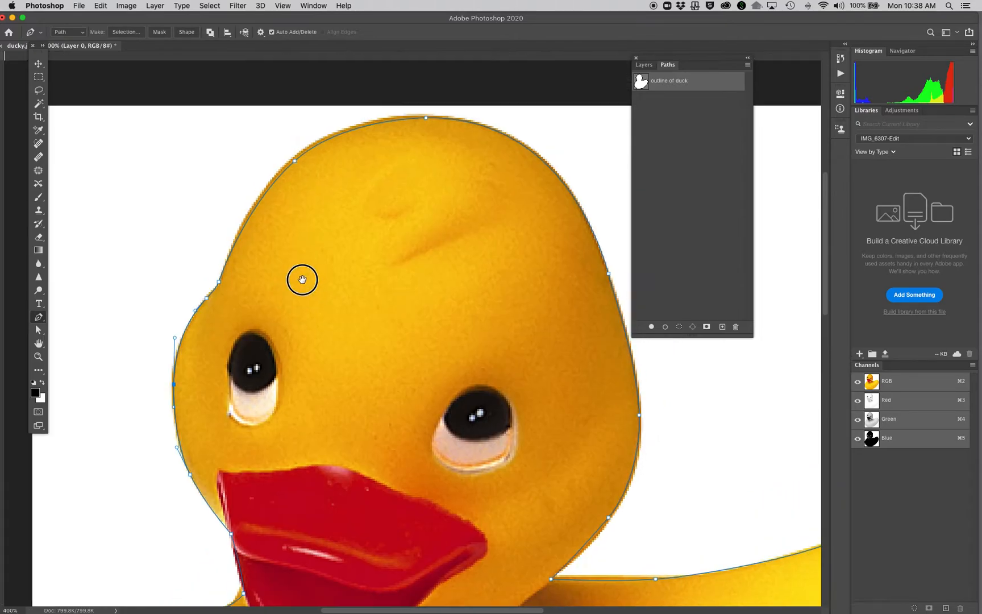
click(282, 206)
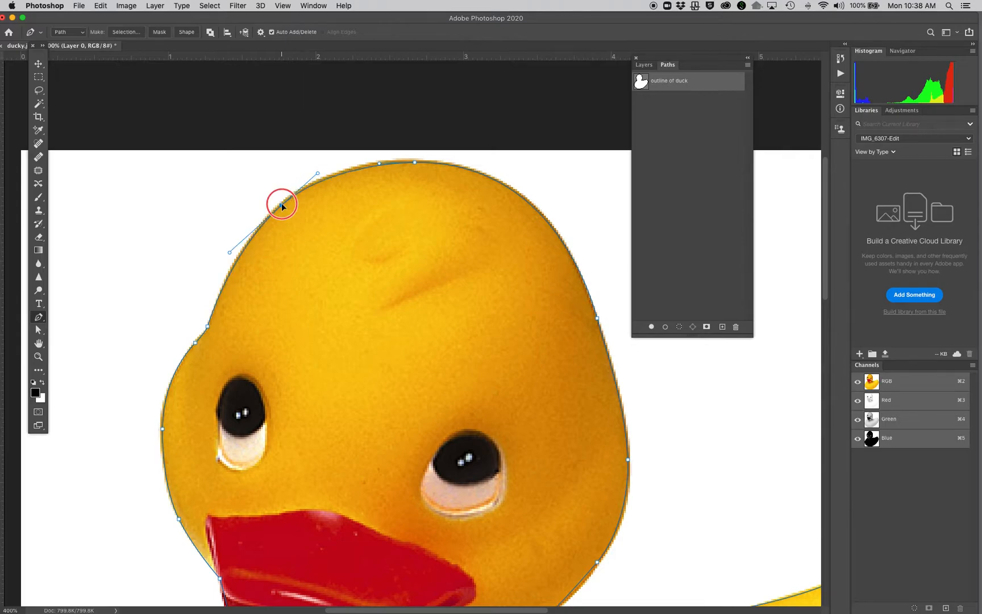
super+click(415, 163)
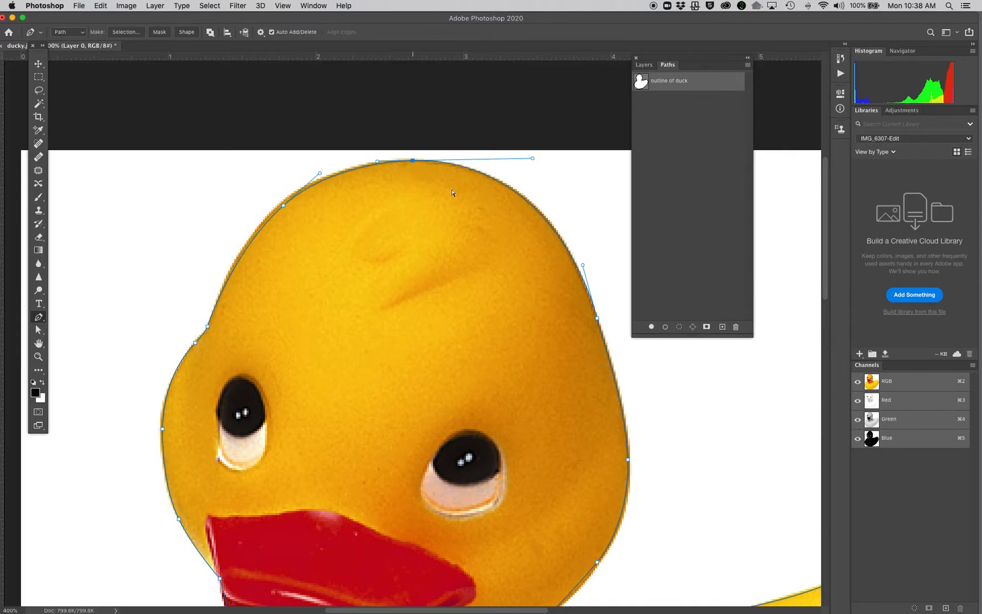
Move the anchor on the cheek just above the back of the neck slightly inward to match the edge.
drag(458, 257, 431, 159)
drag(498, 334, 431, 241)
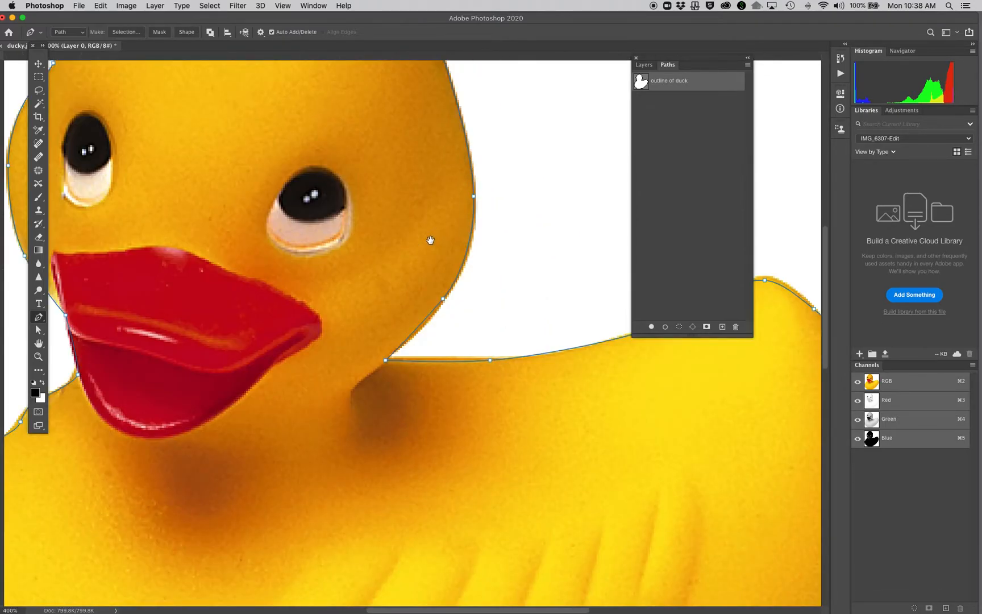
super+click(508, 389)
drag(443, 300, 439, 305)
Reposition the anchor where the back rises to the tail and the one at the tail tip to fit the edge.
drag(629, 373, 377, 397)
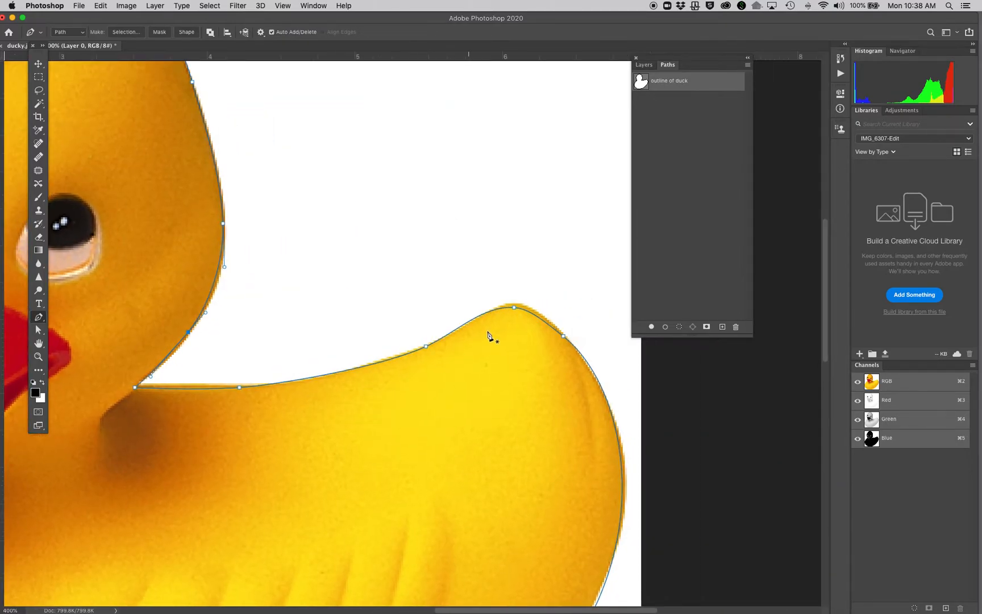
super+click(428, 345)
super+click(515, 305)
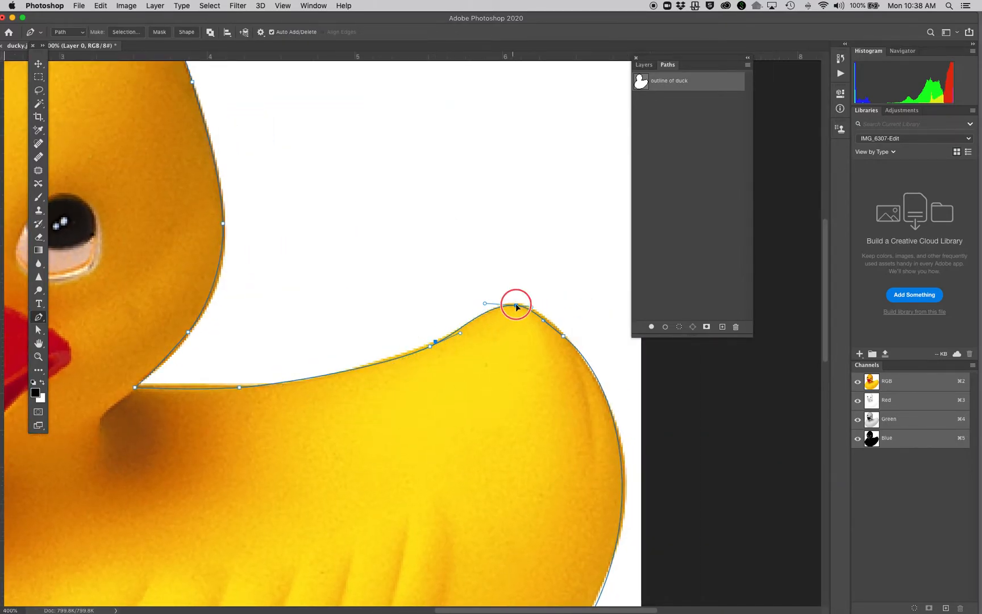
Add an anchor on the rear edge below the tail and move it outward onto the duck's edge.
scroll(530, 370, down, 5)
super+click(598, 352)
drag(598, 355, 607, 392)
click(607, 394)
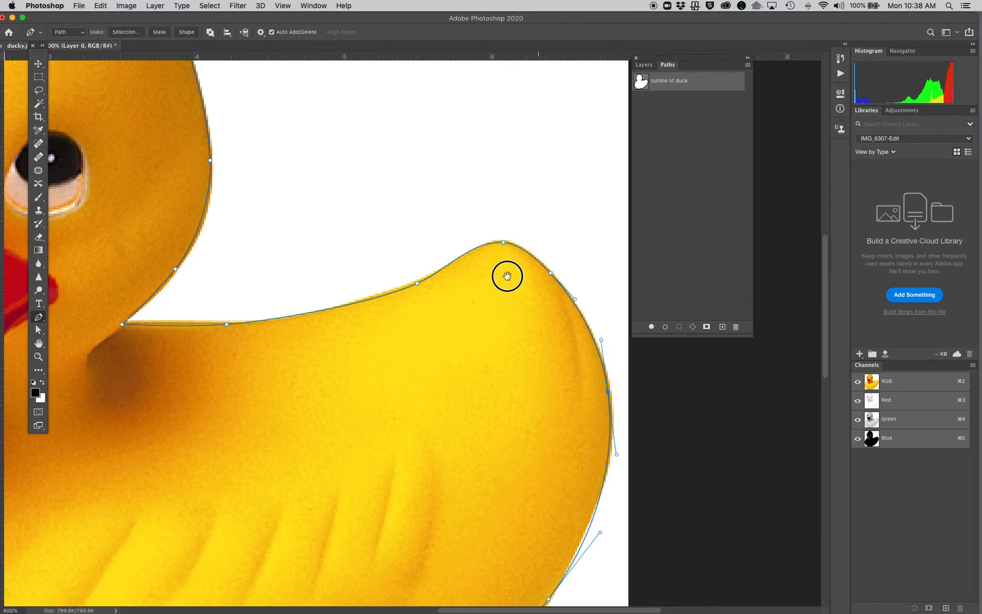
Adjust the path around the existing anchor on the duck's lower rear so that it follows the edge.
scroll(506, 276, down, 5)
drag(548, 286, 543, 279)
mouse_move(464, 233)
mouse_down()
mouse_move(484, 320)
mouse_move(508, 169)
mouse_move(432, 293)
mouse_move(455, 236)
mouse_up()
Add an anchor on the underside between the lower-right and bottom anchors, move it onto the edge, and reshape the adjacent curves.
drag(388, 270, 596, 174)
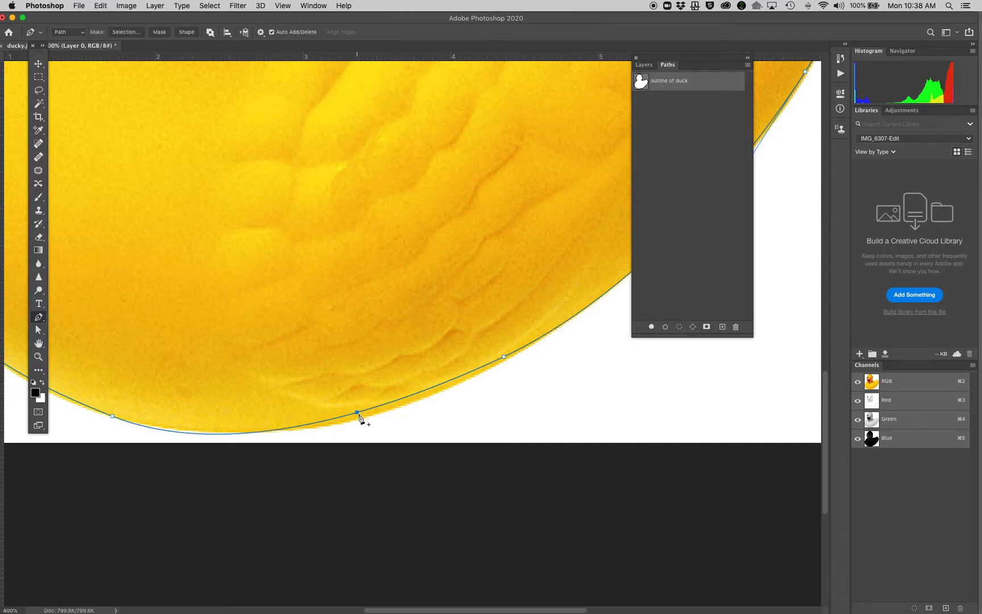
click(322, 421)
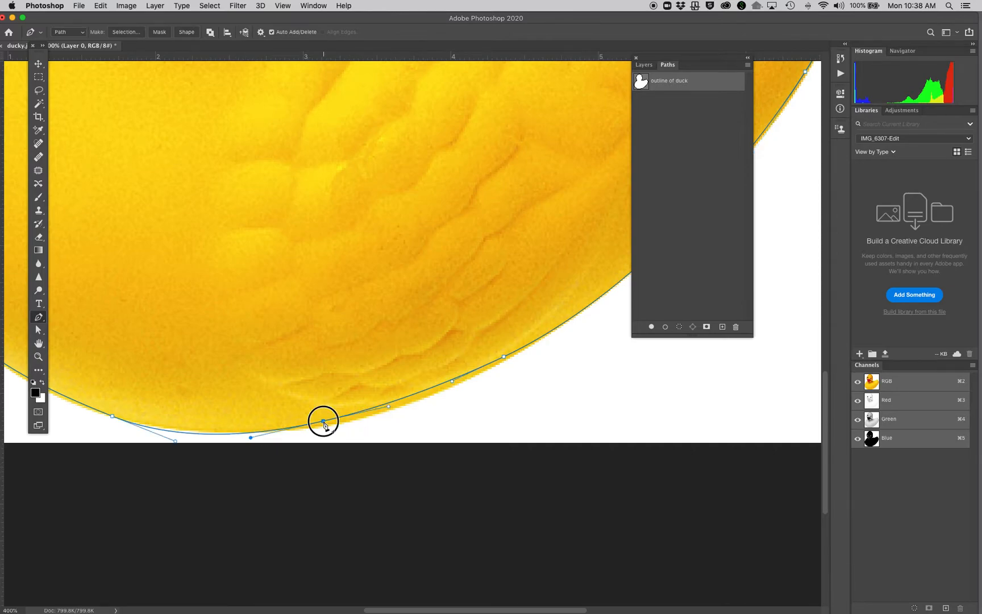
drag(322, 421, 338, 424)
click(438, 389)
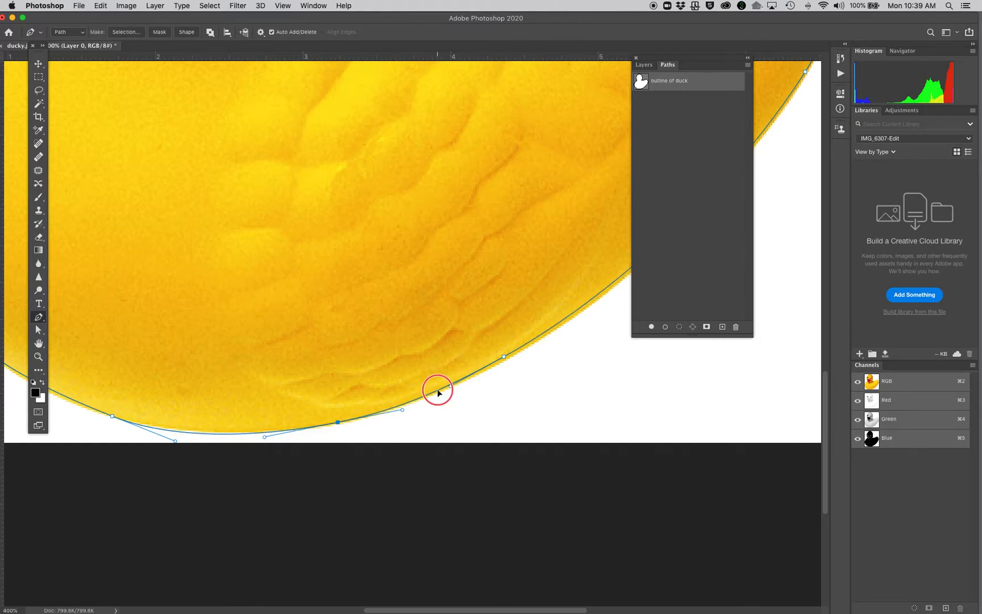
drag(218, 333, 366, 250)
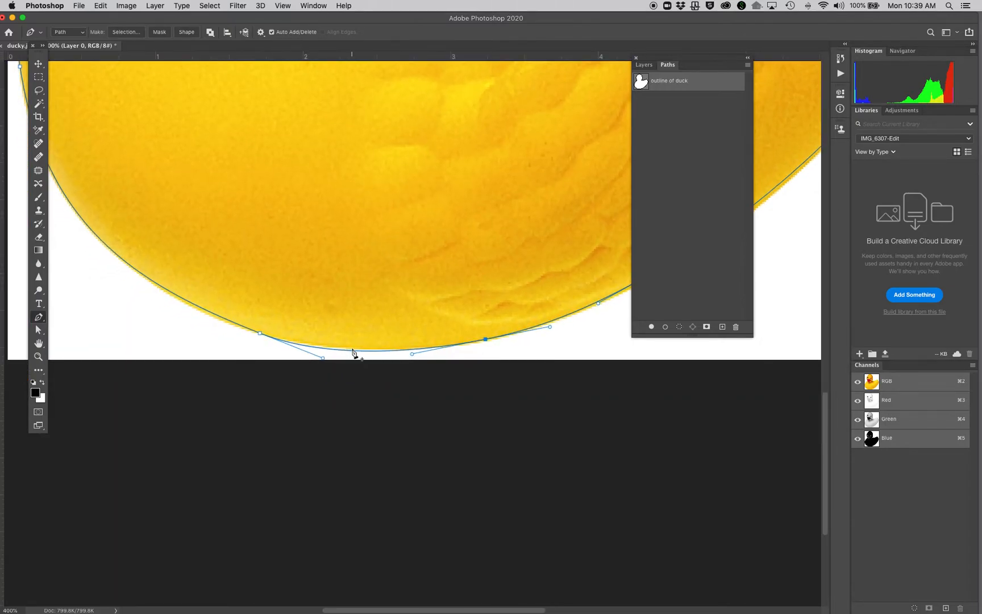
click(351, 351)
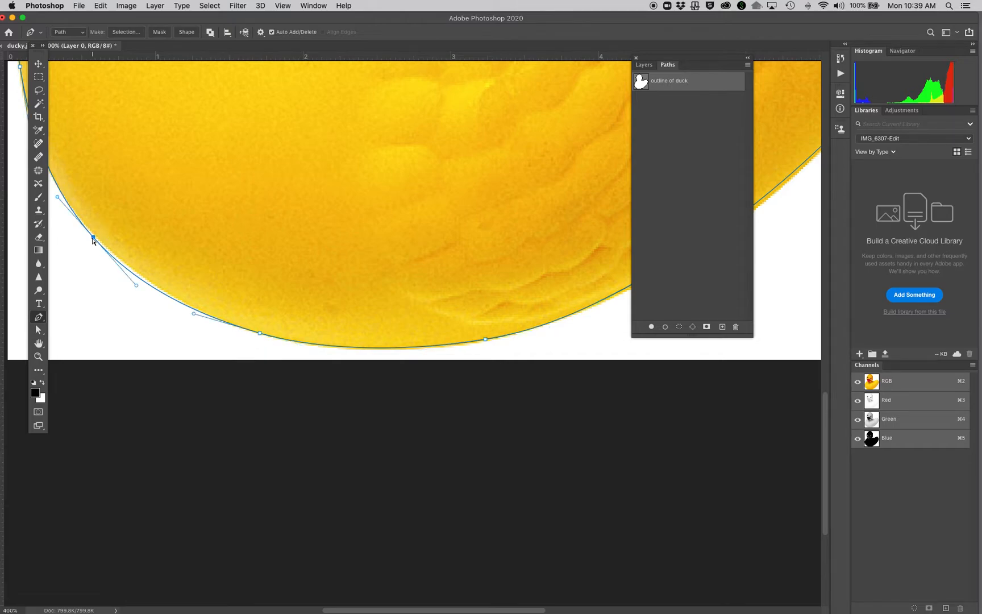
Nudge the anchor on the duck's lower front onto the edge and reposition the path's anchor on the front of the chest.
click(94, 236)
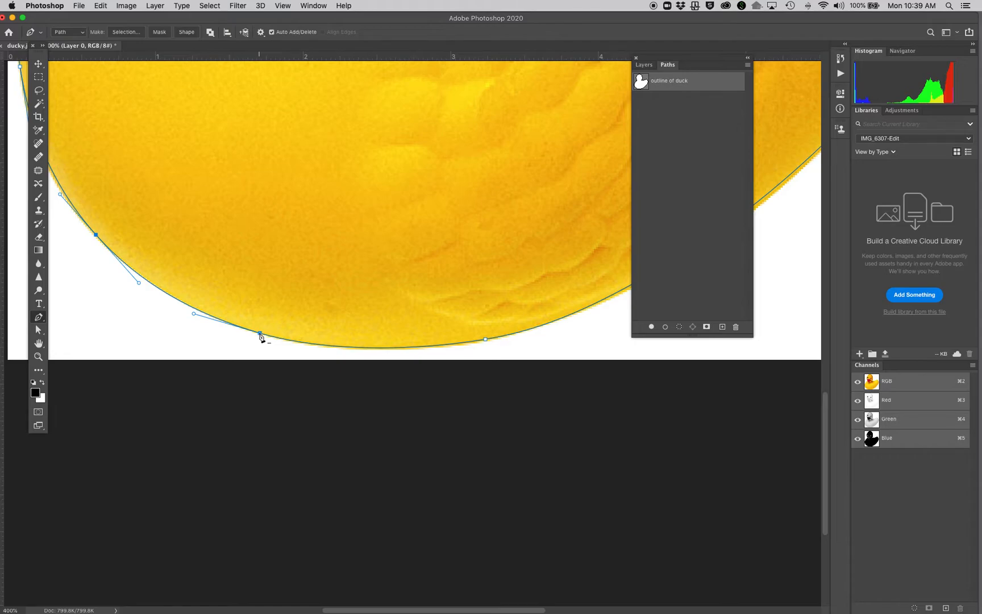
drag(477, 251, 192, 416)
drag(375, 318, 545, 391)
drag(294, 325, 421, 295)
drag(265, 248, 283, 373)
click(201, 298)
drag(201, 298, 211, 294)
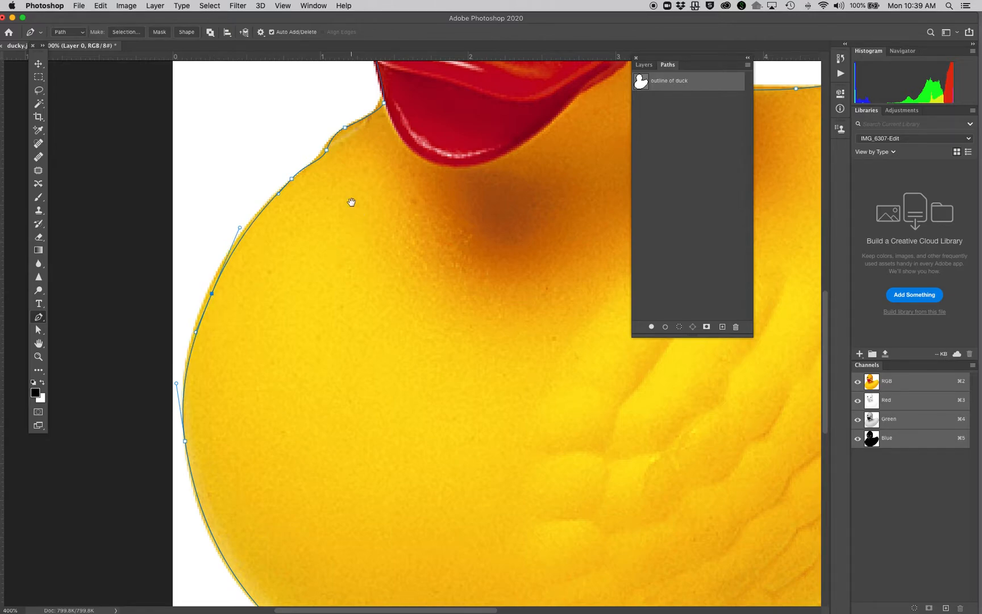
Delete the surplus anchors along the upper chest between the front of the chest and the beak.
drag(351, 201, 340, 325)
click(285, 306)
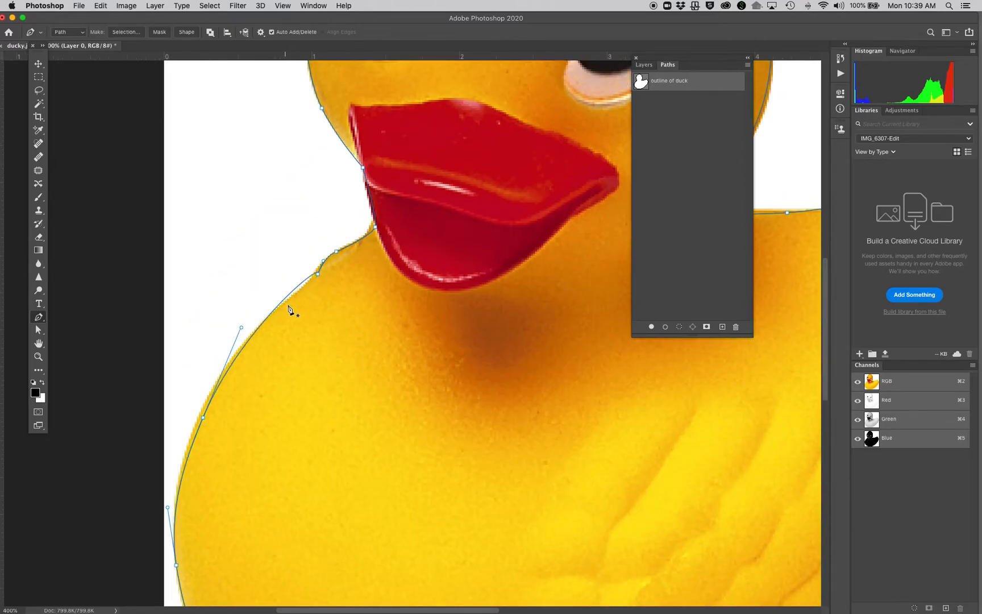
click(318, 275)
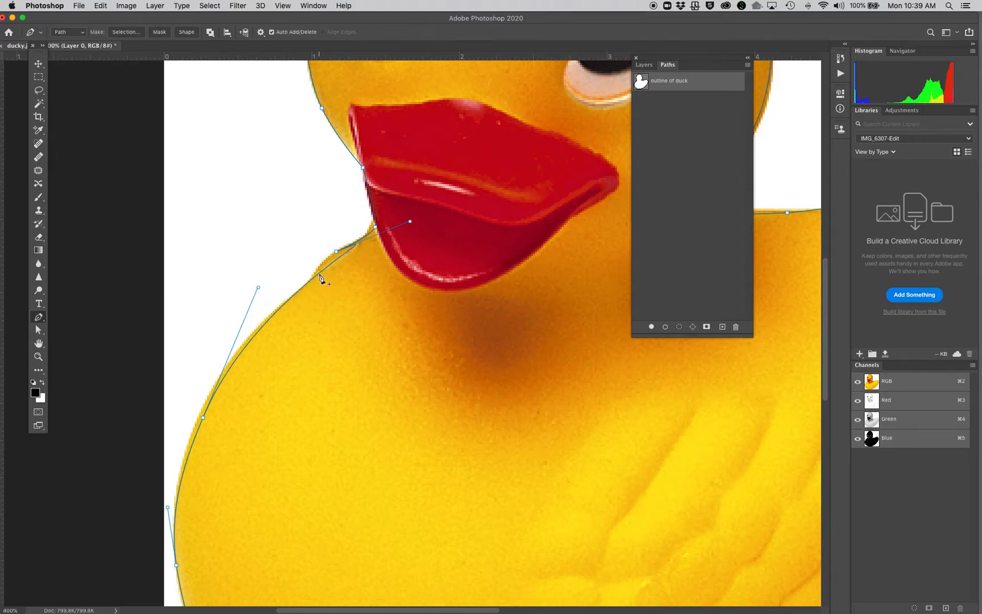
click(336, 251)
Add three anchors along the upper chest below the beak and move each one onto the duck's edge.
click(320, 249)
drag(320, 250, 320, 263)
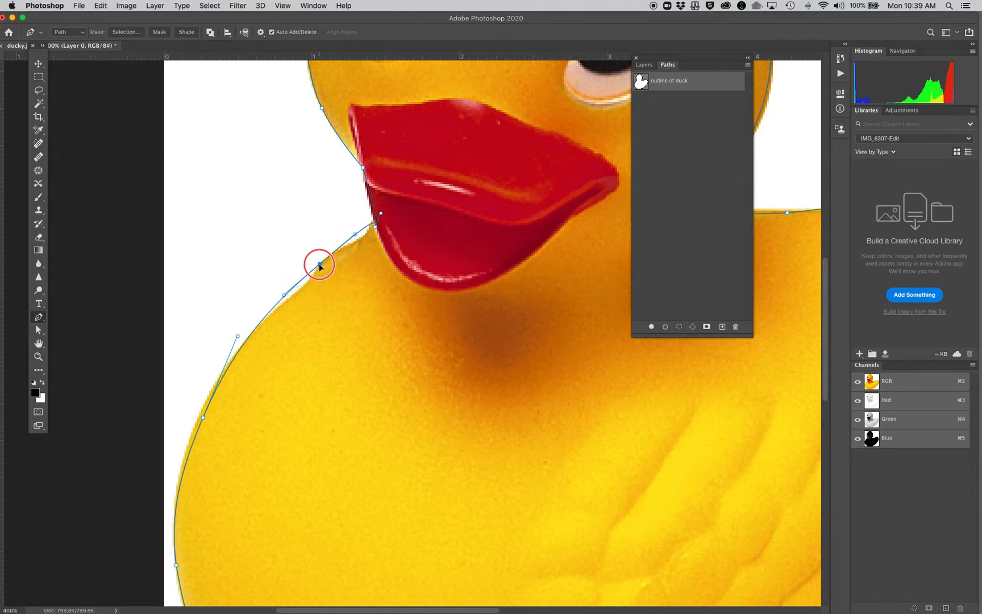
click(361, 231)
drag(361, 230, 358, 239)
drag(290, 290, 300, 290)
Reposition the anchor on the upper left of the duck's head to fit the edge.
drag(395, 212, 374, 449)
drag(415, 345, 323, 467)
drag(313, 154, 312, 151)
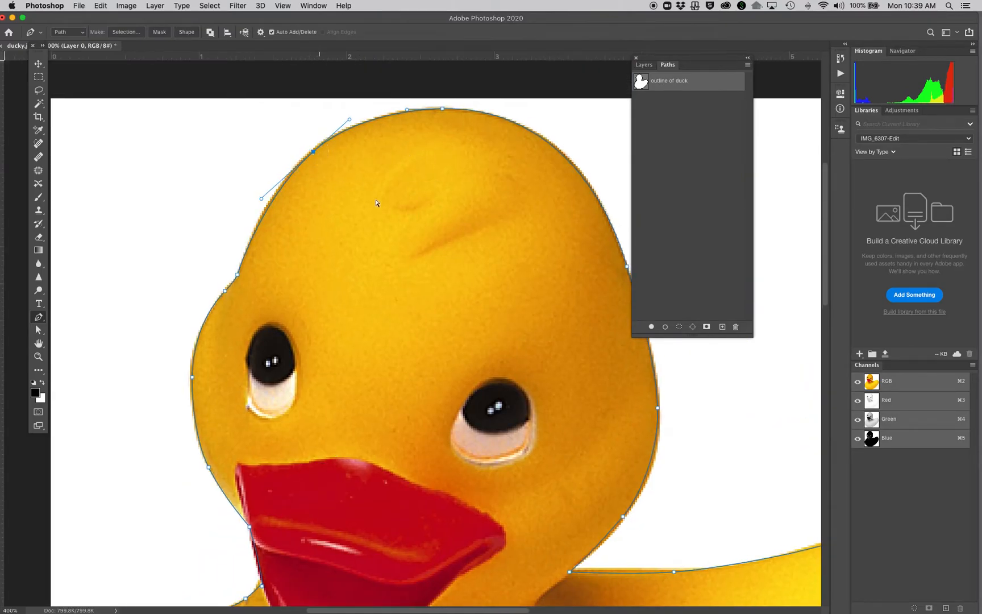
Float ducky.jpg in its own enlarged window and select all anchors of the duck outline.
key(super+0)
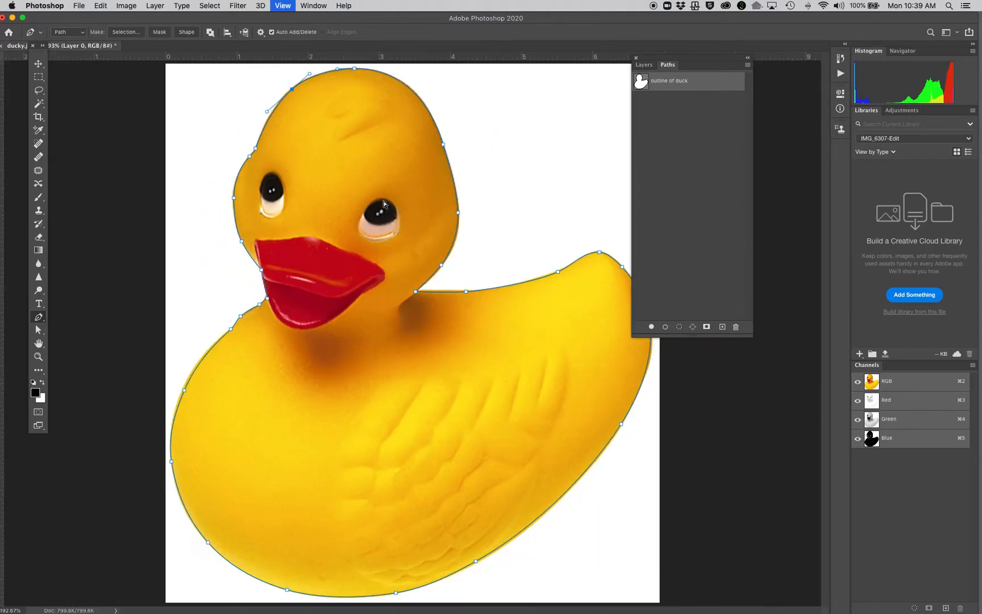
drag(138, 71, 683, 600)
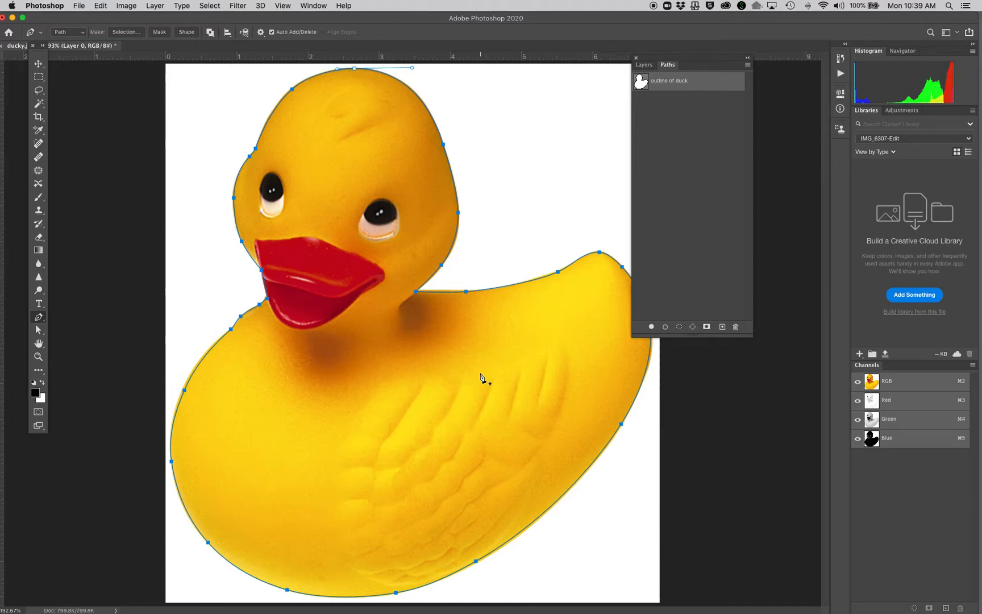
super+click(355, 69)
drag(135, 53, 162, 60)
alt+super+click(261, 169)
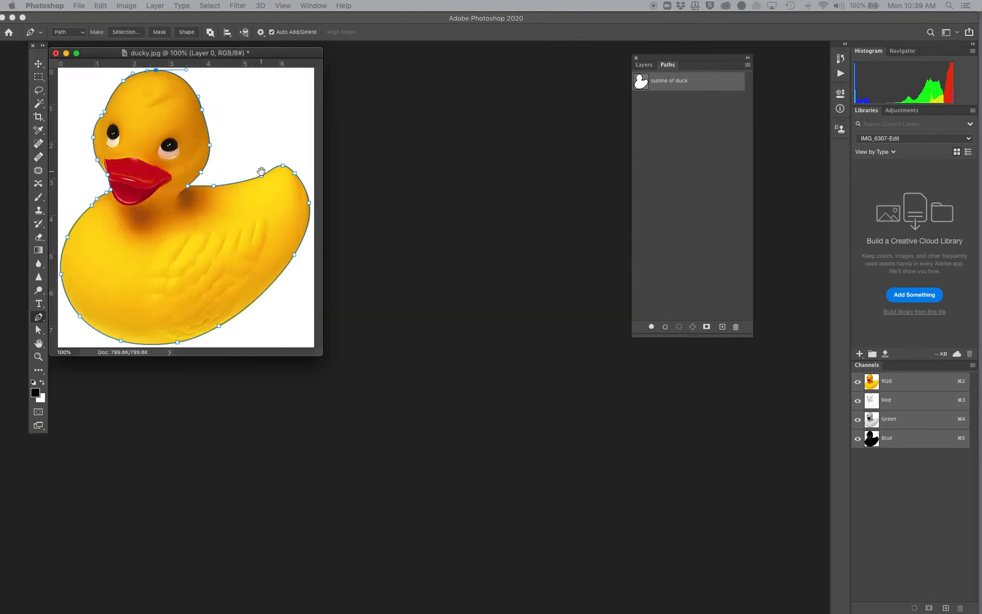
drag(323, 356, 673, 503)
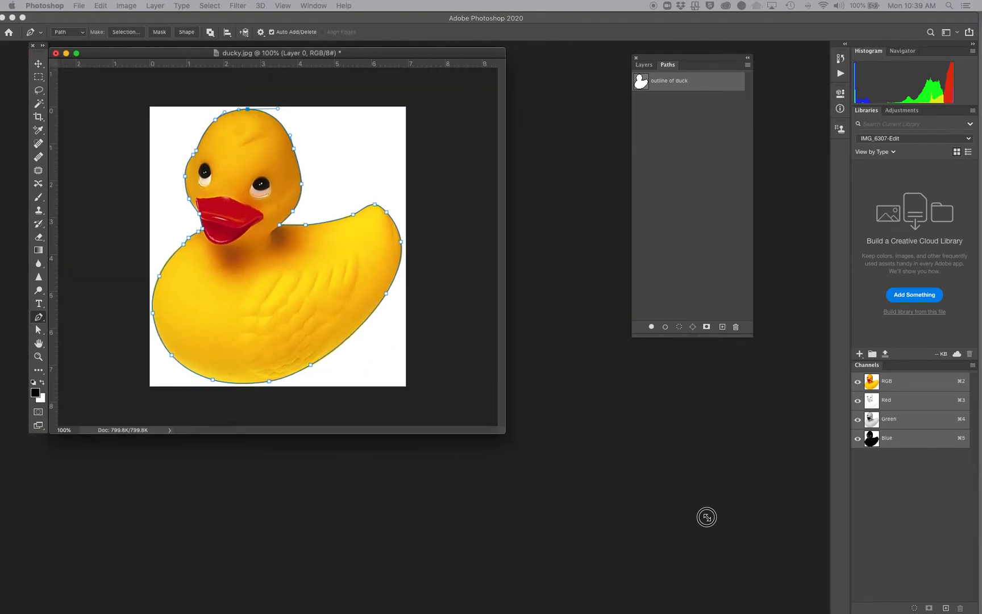
drag(237, 122, 628, 488)
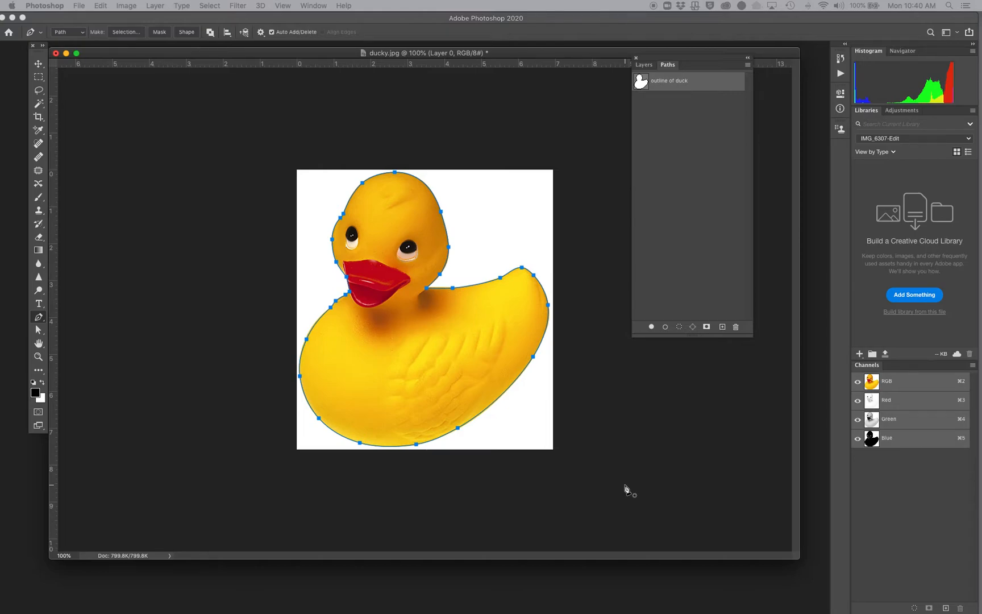
Deselect the path, reselect "outline of duck", and load it as a selection.
click(654, 255)
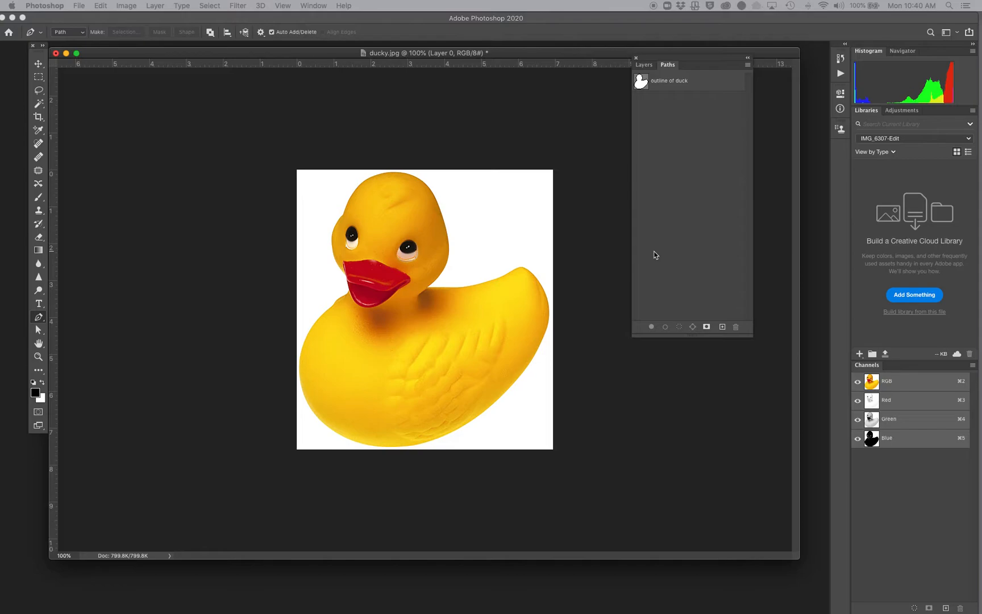
click(640, 81)
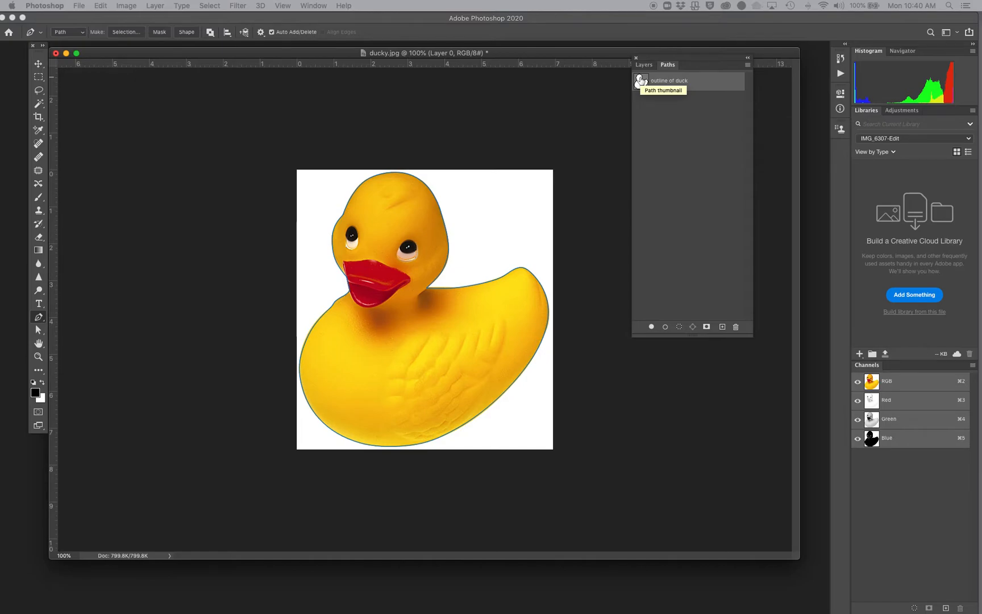
click(681, 329)
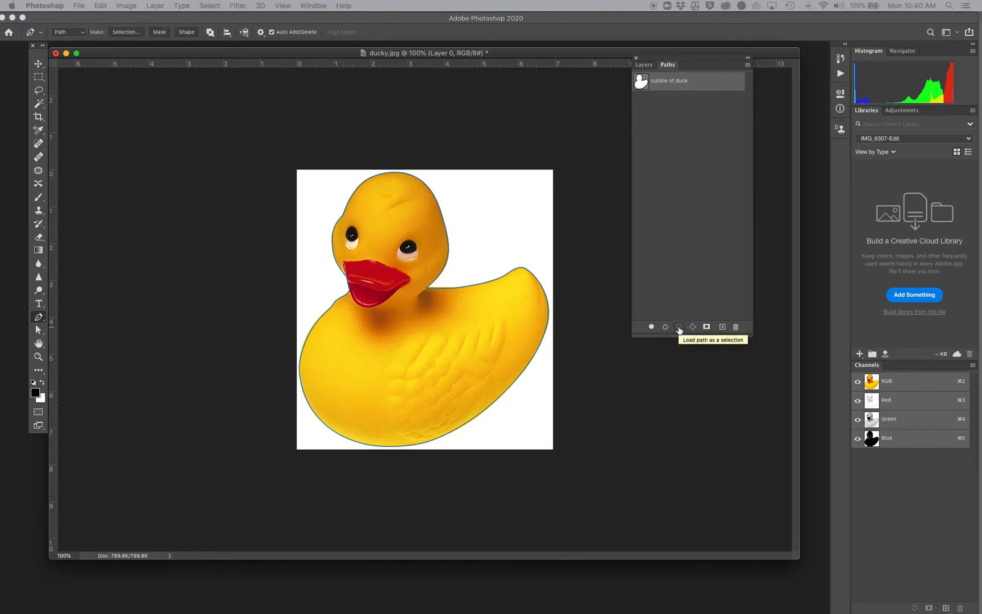
click(679, 328)
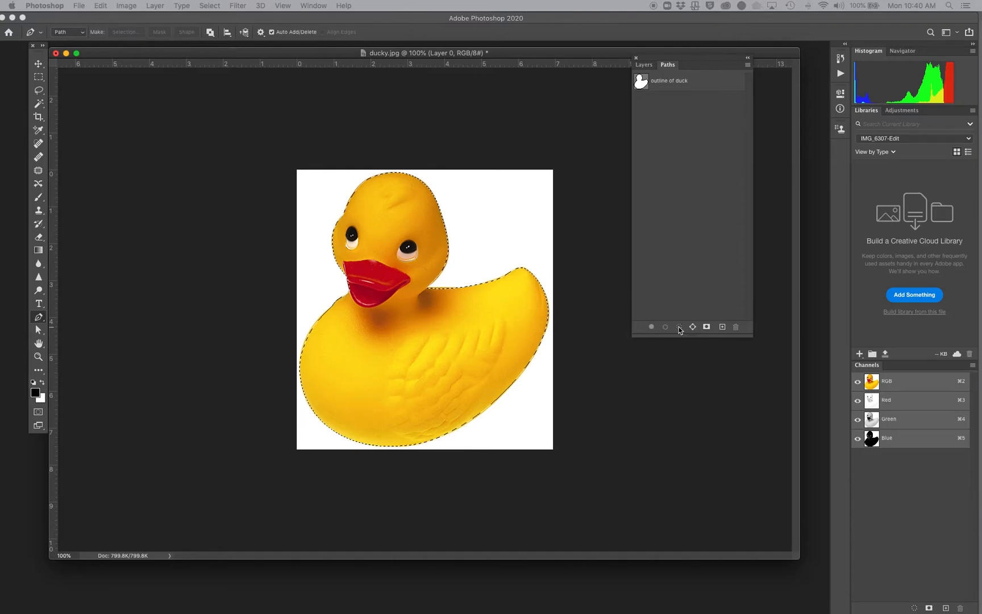
Add a layer mask to Layer 0 from the duck selection to hide the white background.
click(651, 66)
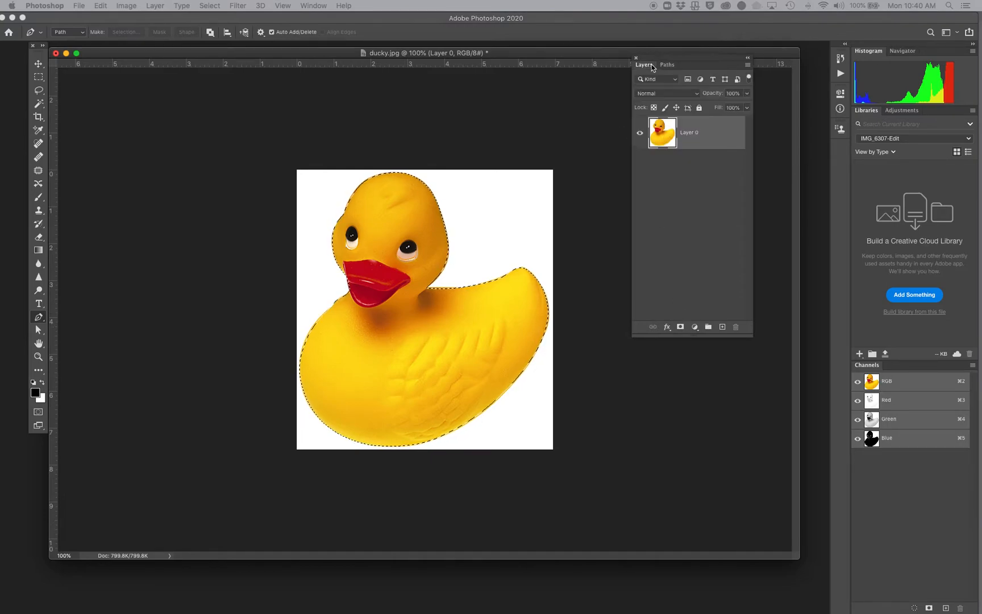
drag(652, 67, 591, 154)
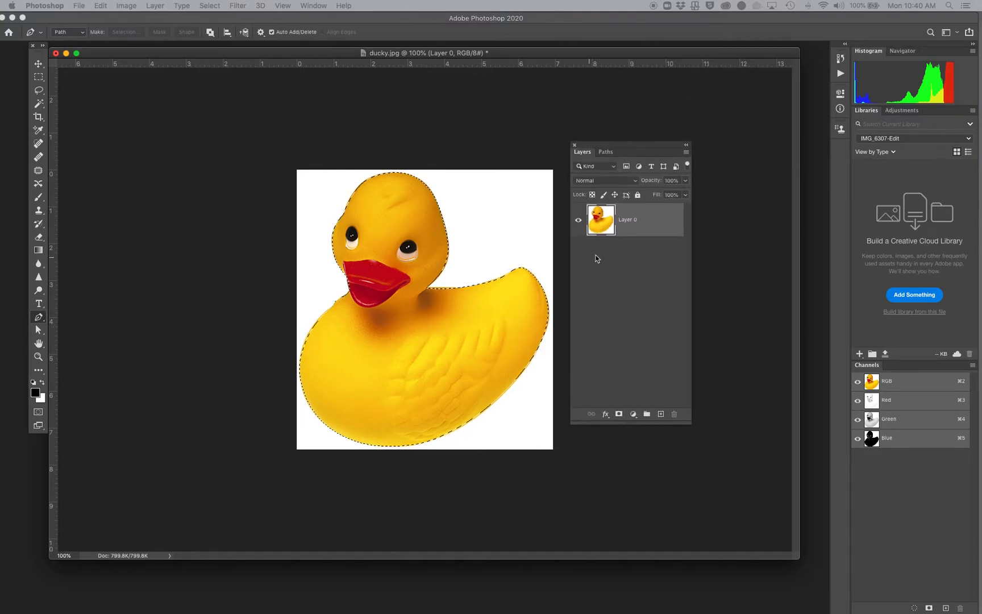
click(618, 414)
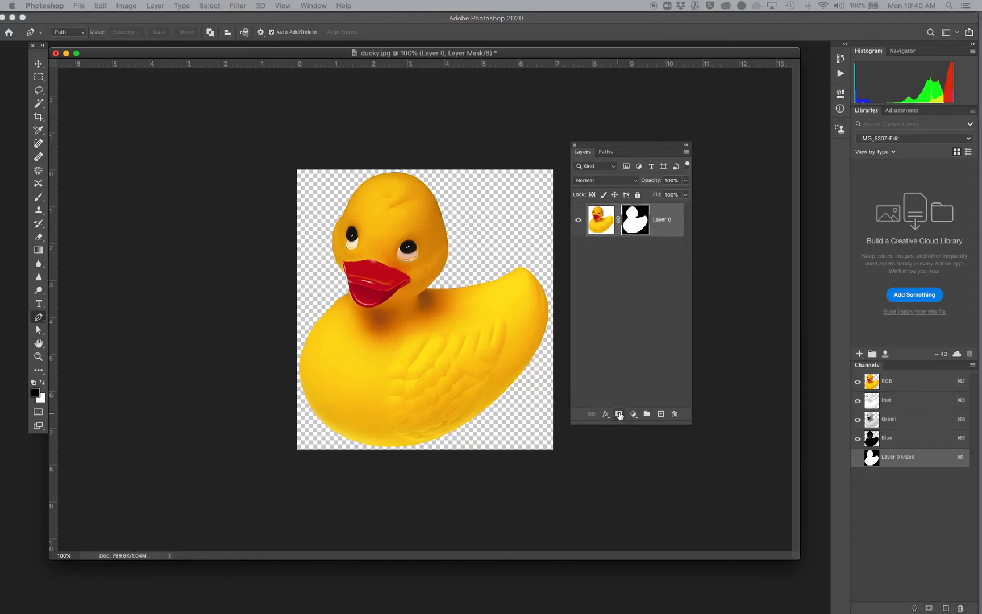
drag(690, 423, 760, 467)
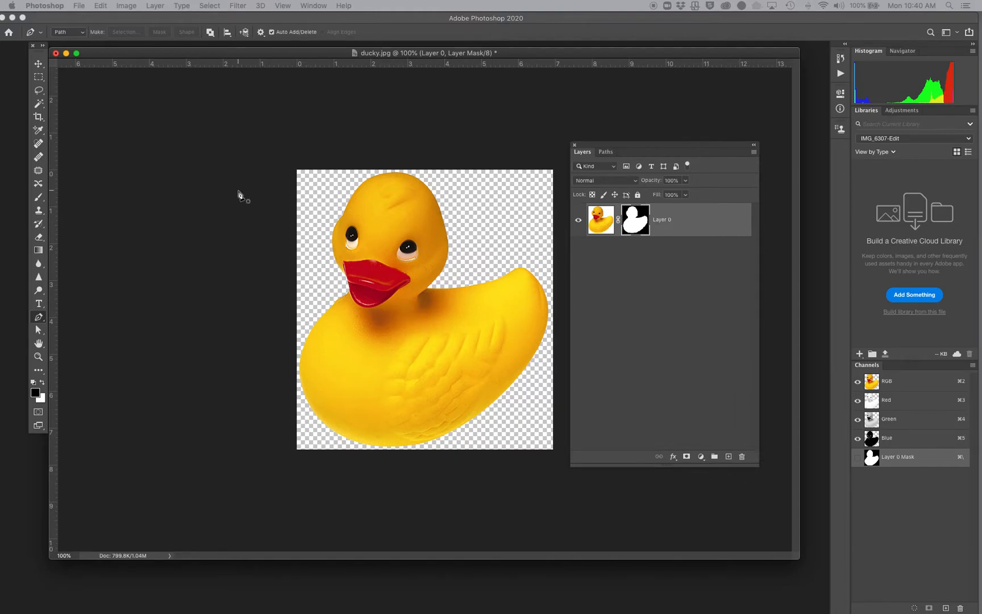
Open _MG_3362.jpg from the adobe_stock folder on the Desktop and move the layer list clear of the tree.
click(79, 6)
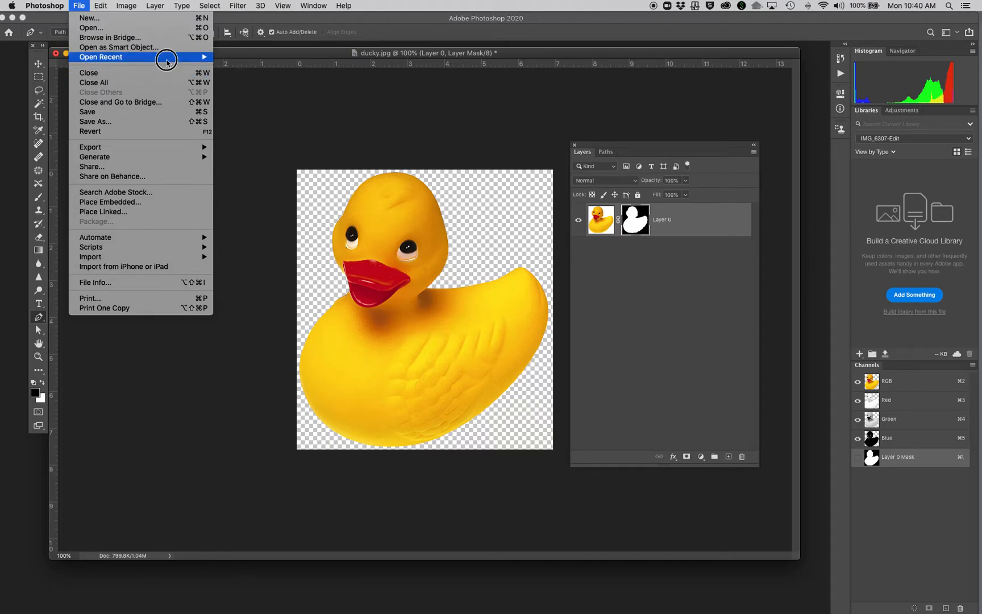
click(121, 27)
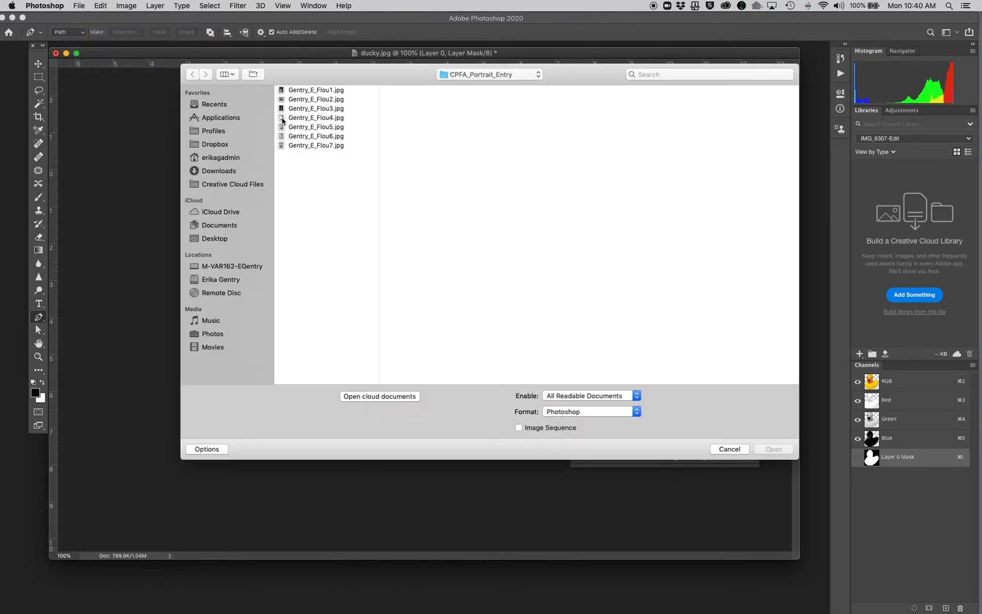
click(211, 239)
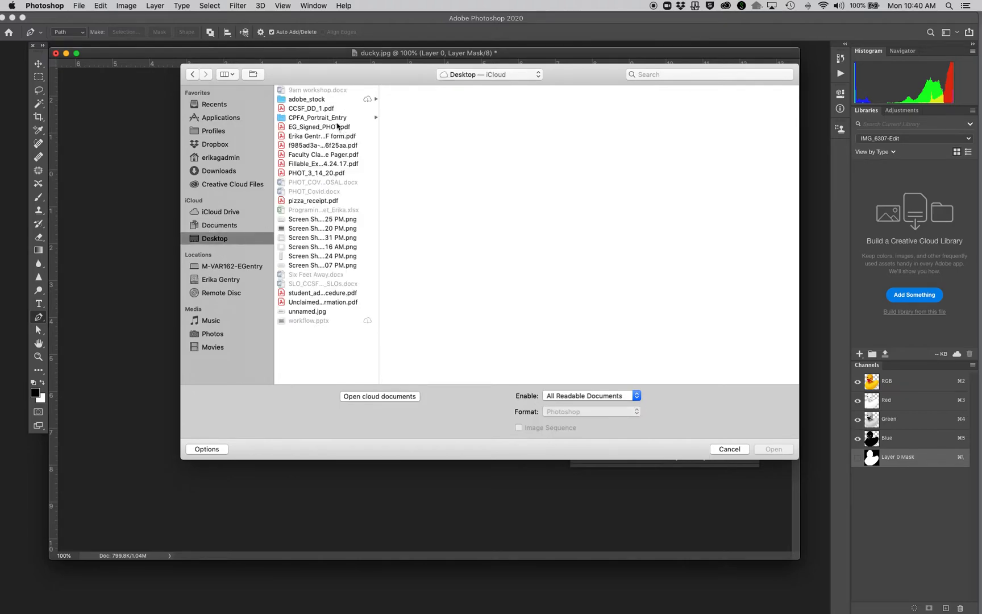
click(311, 100)
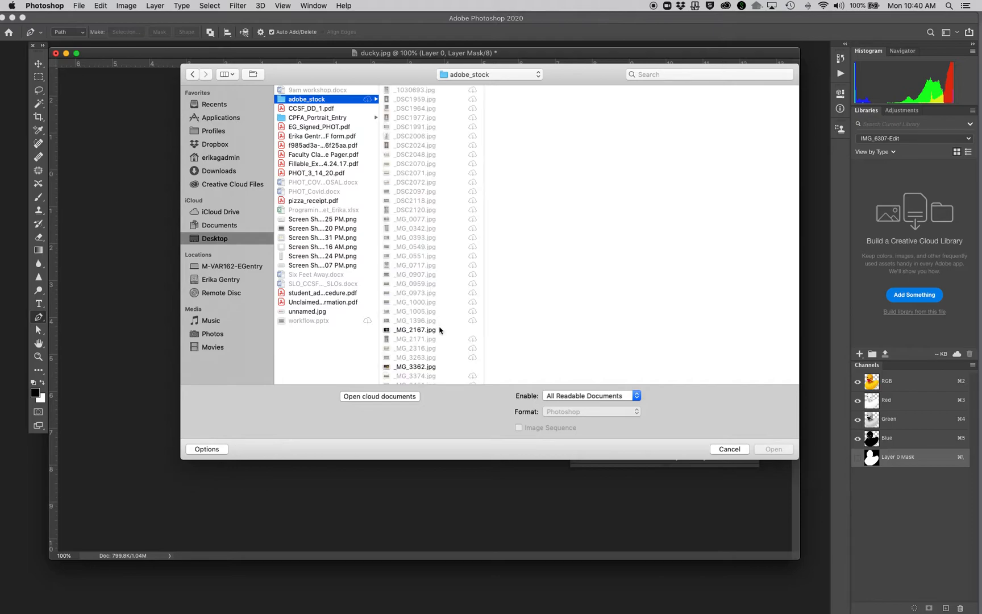
click(427, 331)
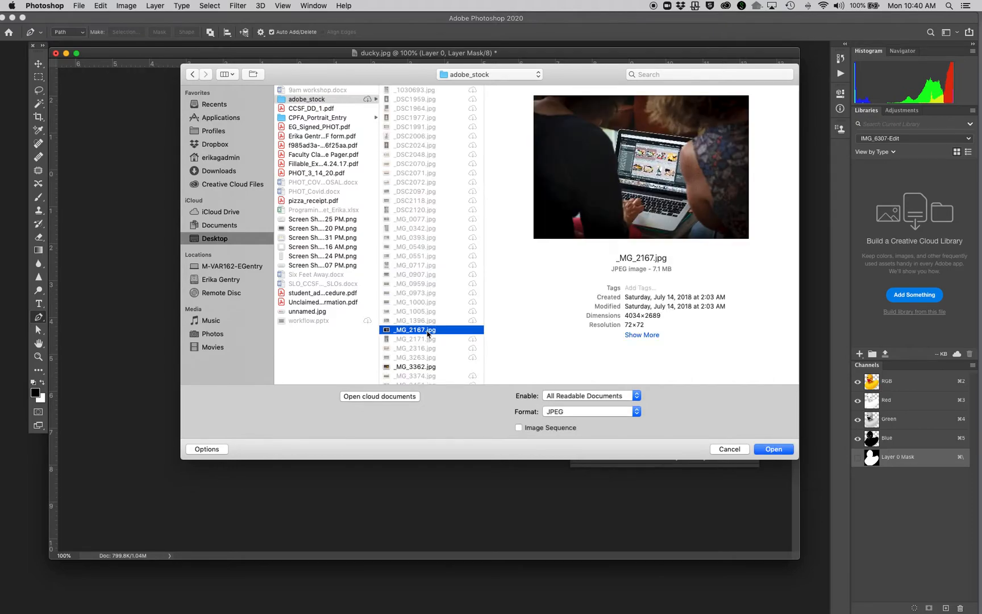
scroll(428, 334, down, 5)
click(402, 215)
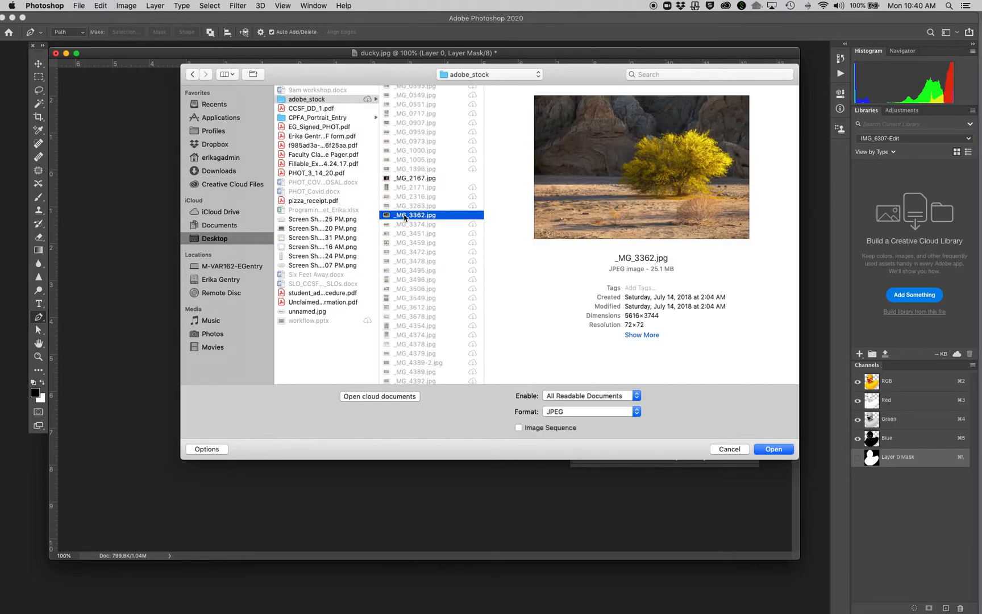
click(766, 449)
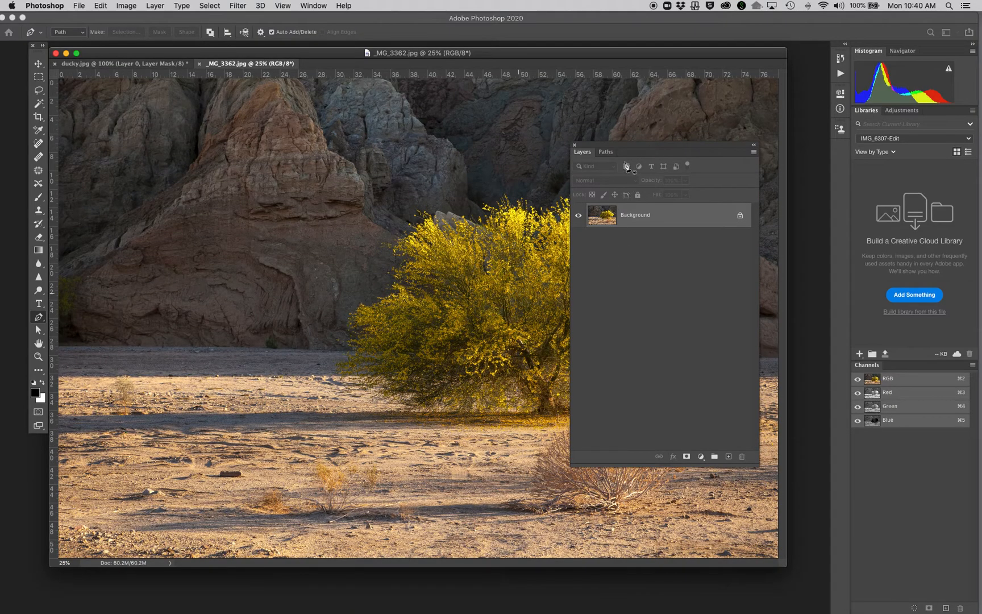
drag(611, 145, 702, 128)
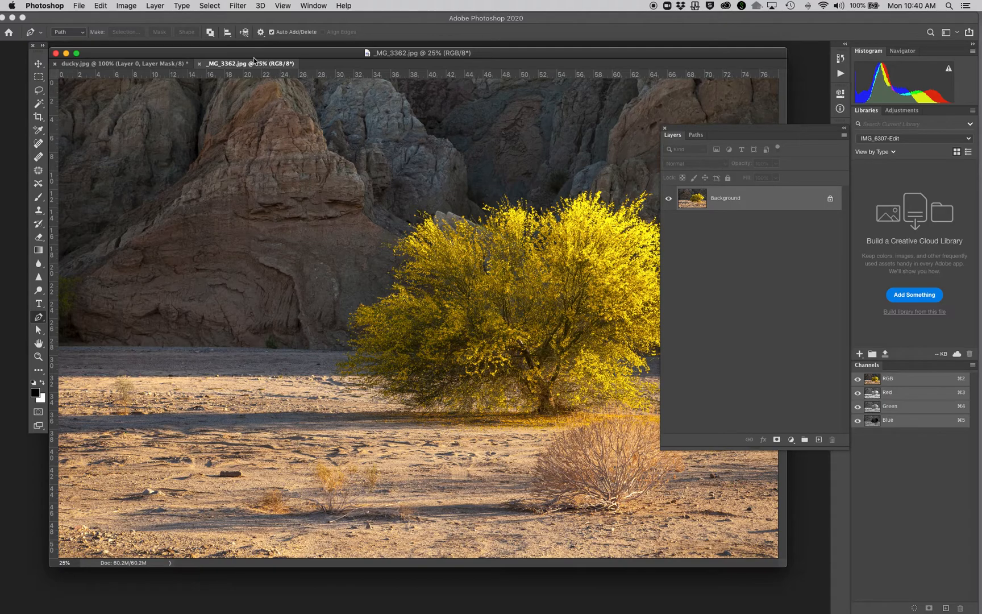
drag(252, 57, 245, 54)
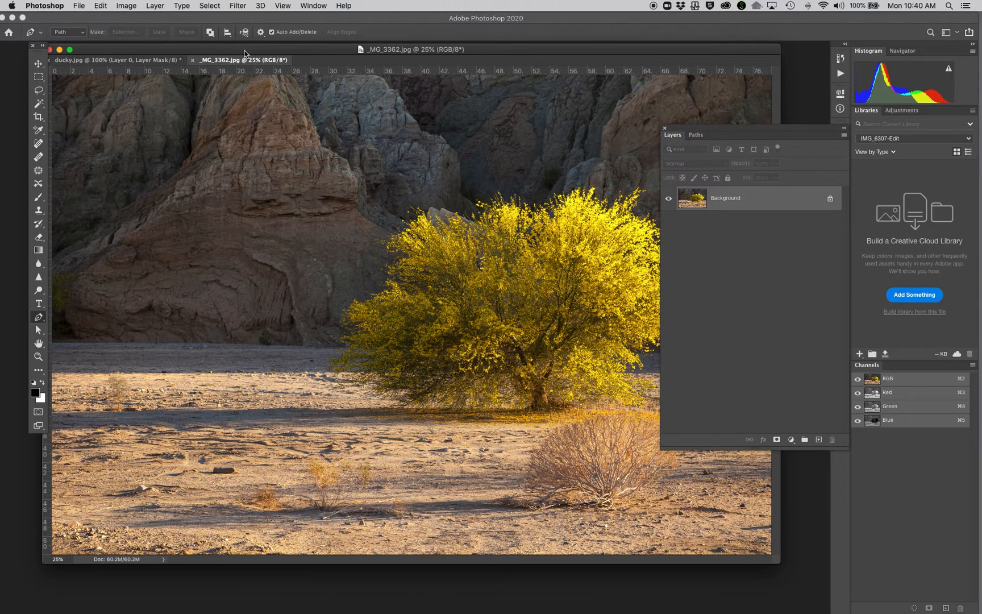
Use the Move tool to bring the masked duck from ducky.jpg into _MG_3362.jpg and place it on the sand left of the yellow tree.
click(172, 62)
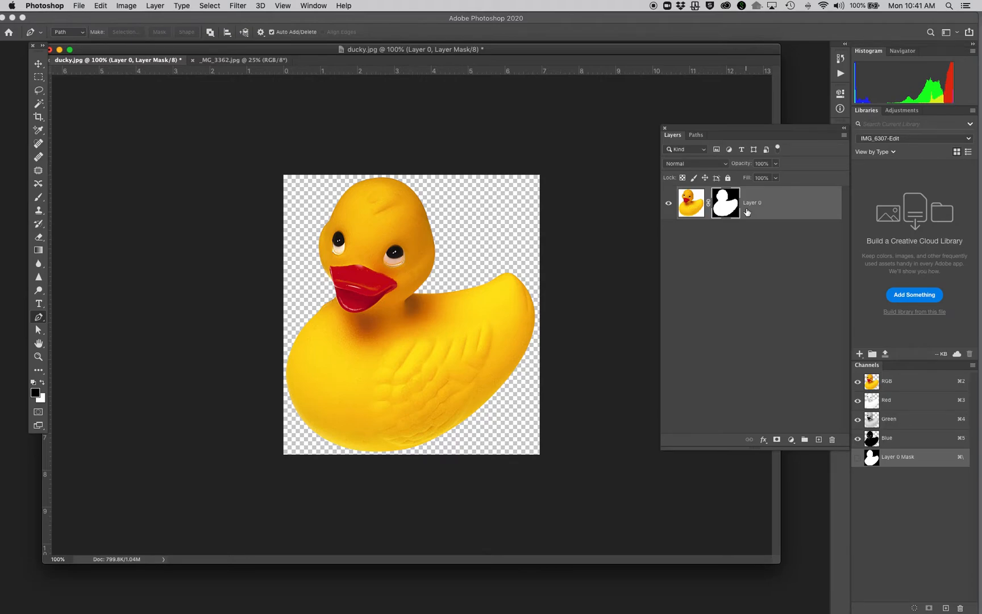
click(36, 65)
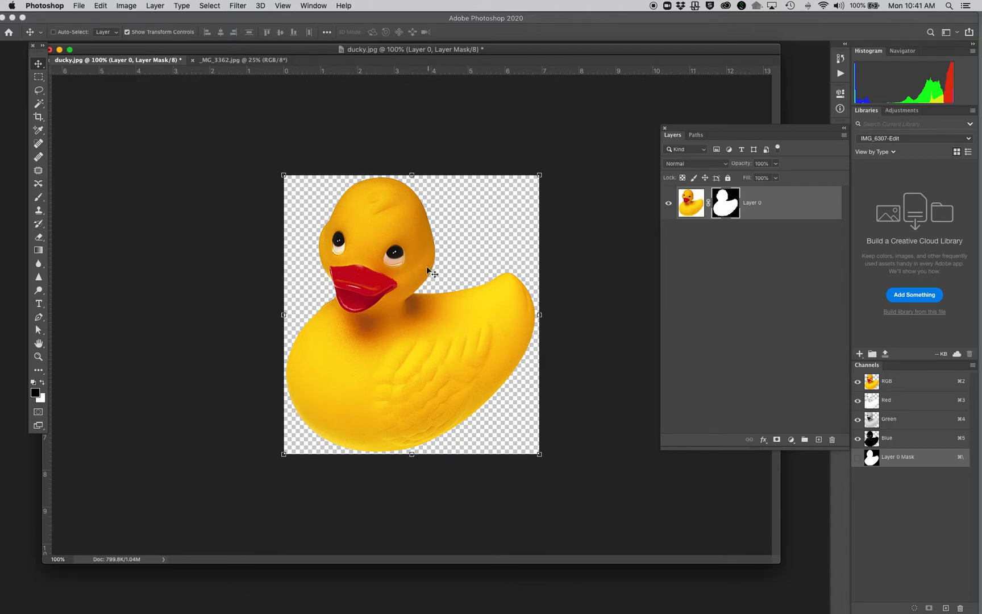
drag(412, 257, 244, 66)
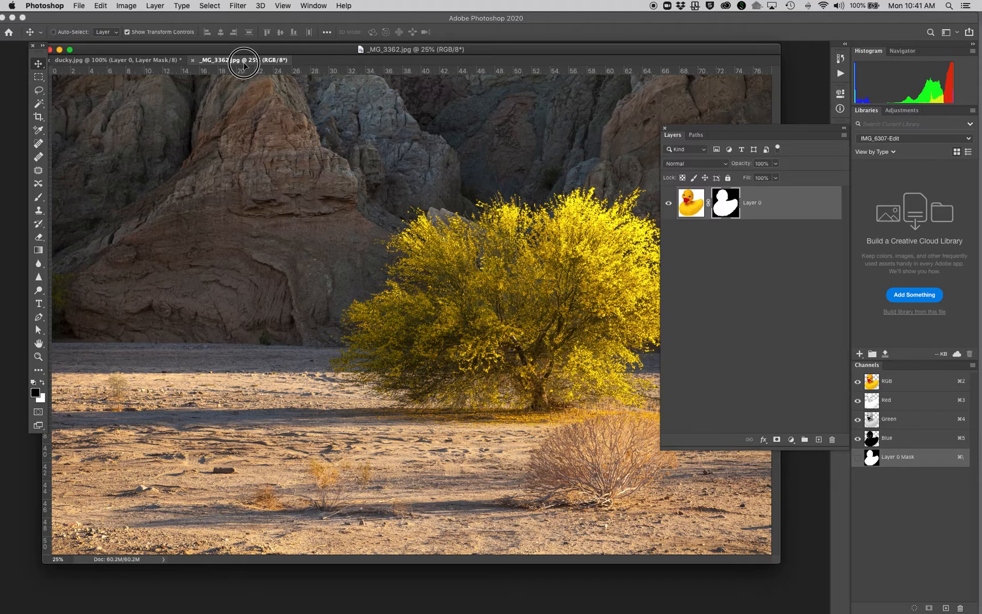
drag(244, 64, 334, 384)
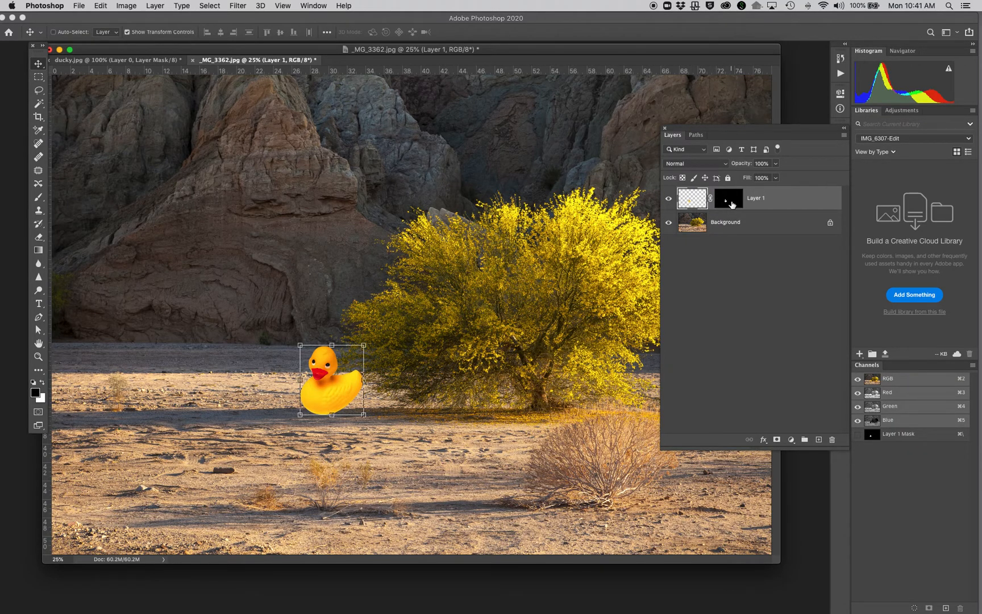
drag(329, 377, 197, 414)
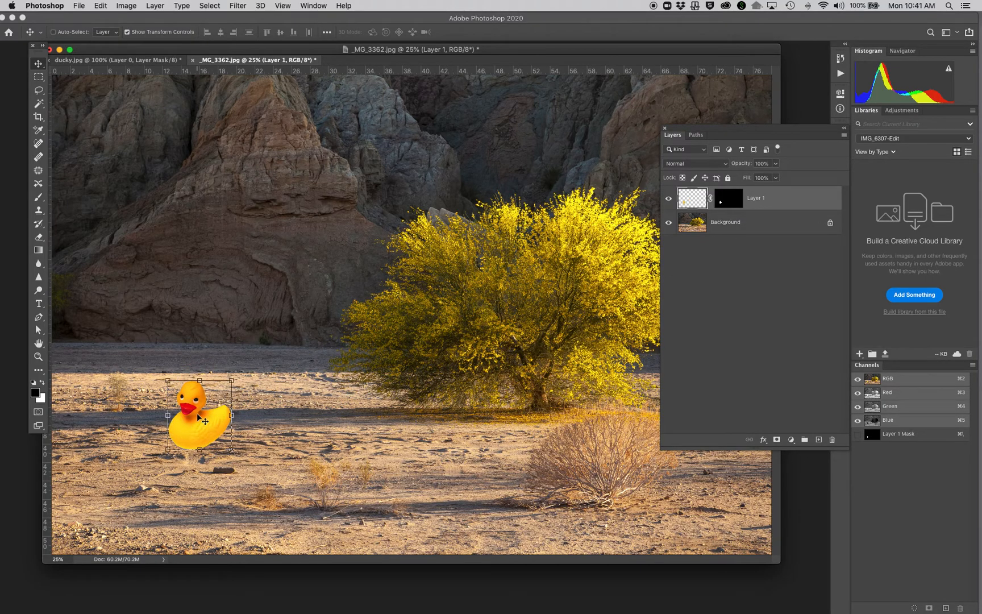
Try converting the masked duck on Layer 1 to a smart object.
click(713, 381)
click(696, 201)
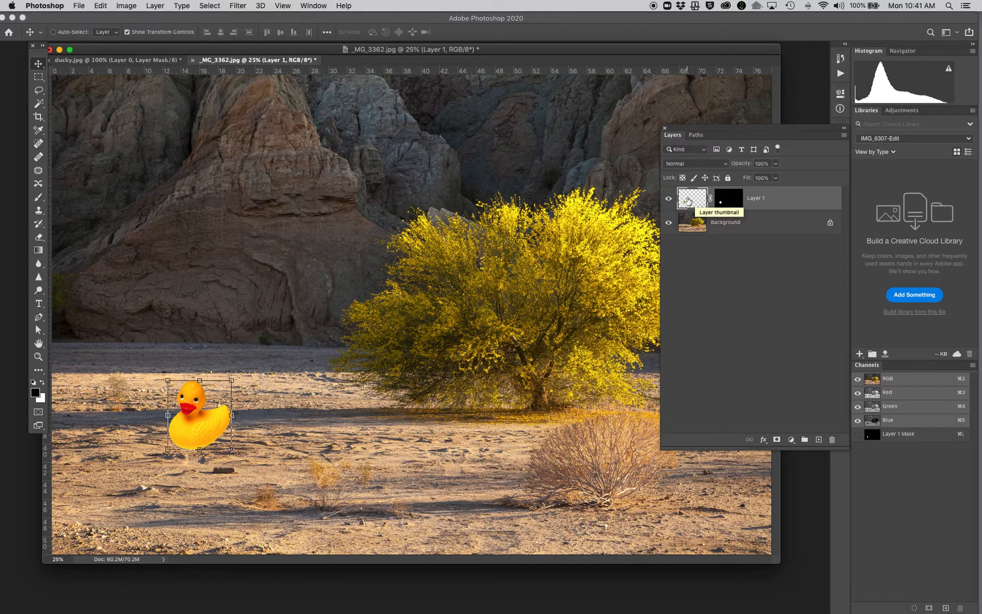
click(156, 6)
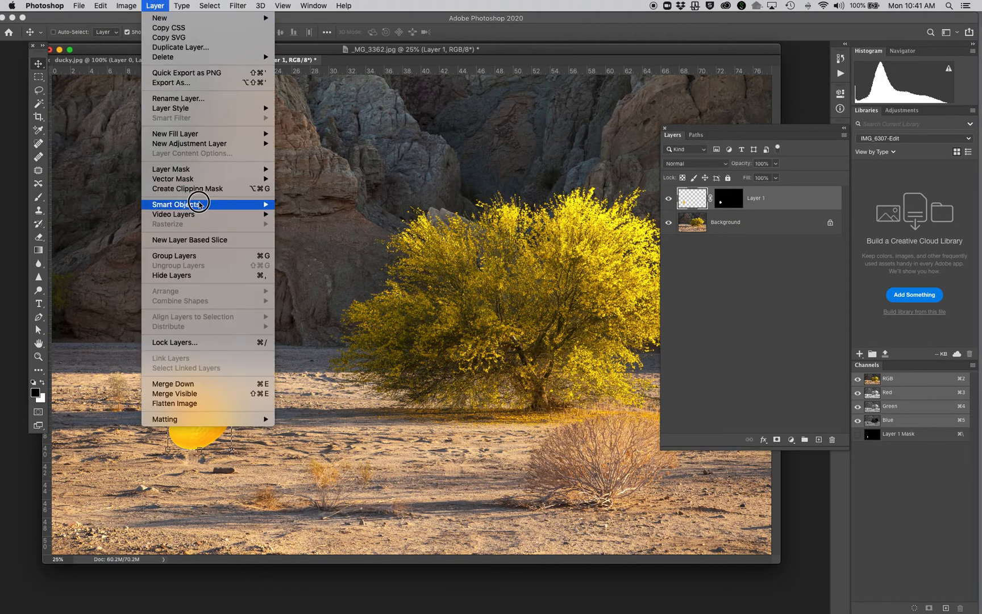
mouse_move(198, 203)
click(323, 206)
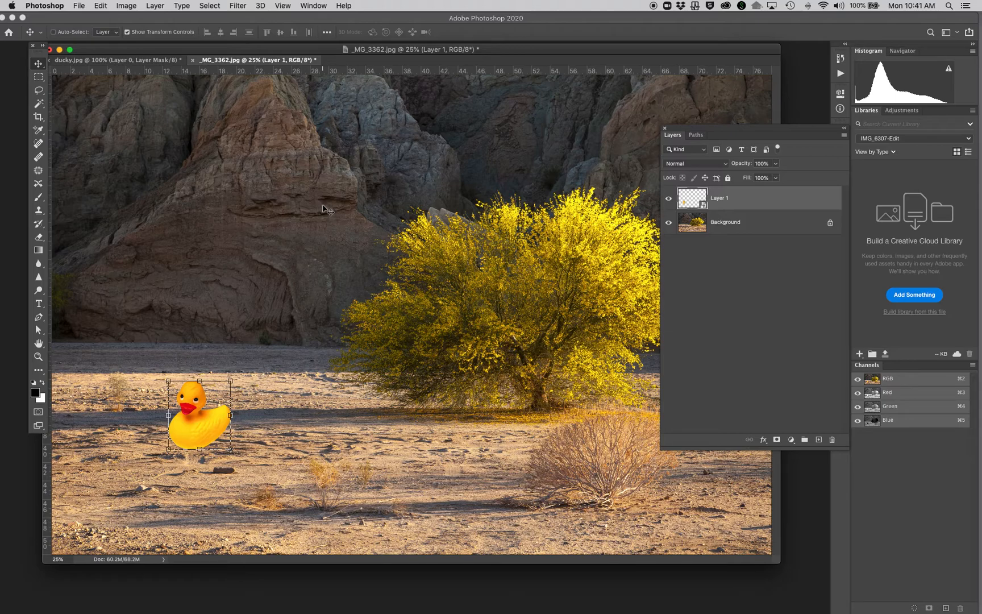
key(z)
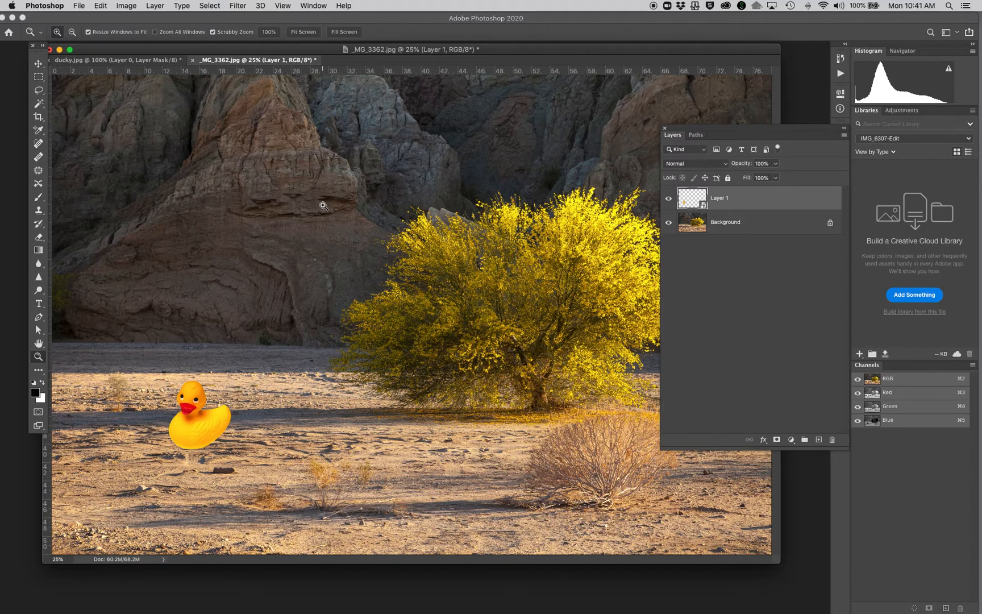
key(super+z)
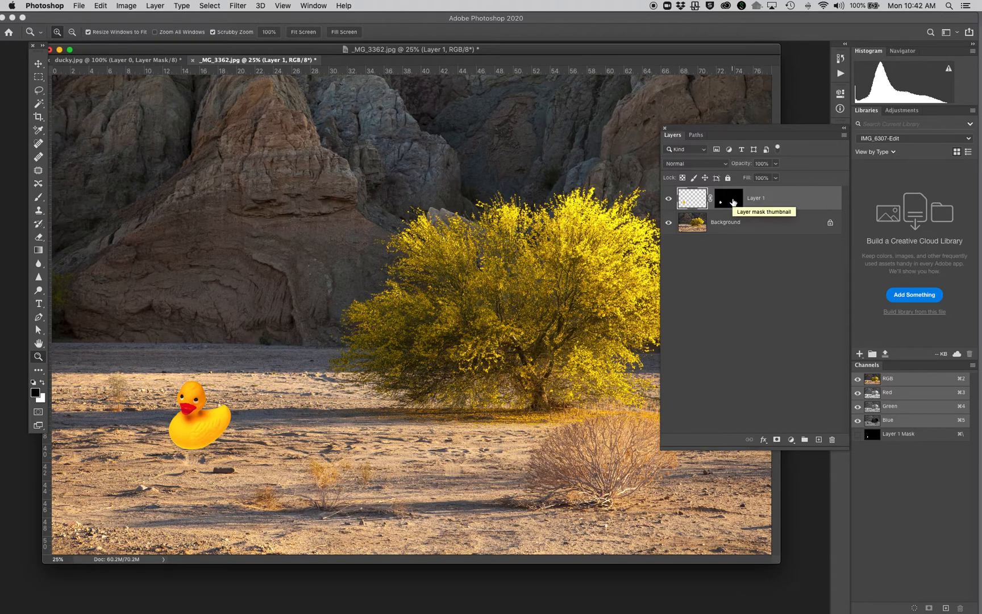
Put the masked duck layer in a new group, duplicate it there, and hide the original Layer 1.
drag(783, 202, 802, 440)
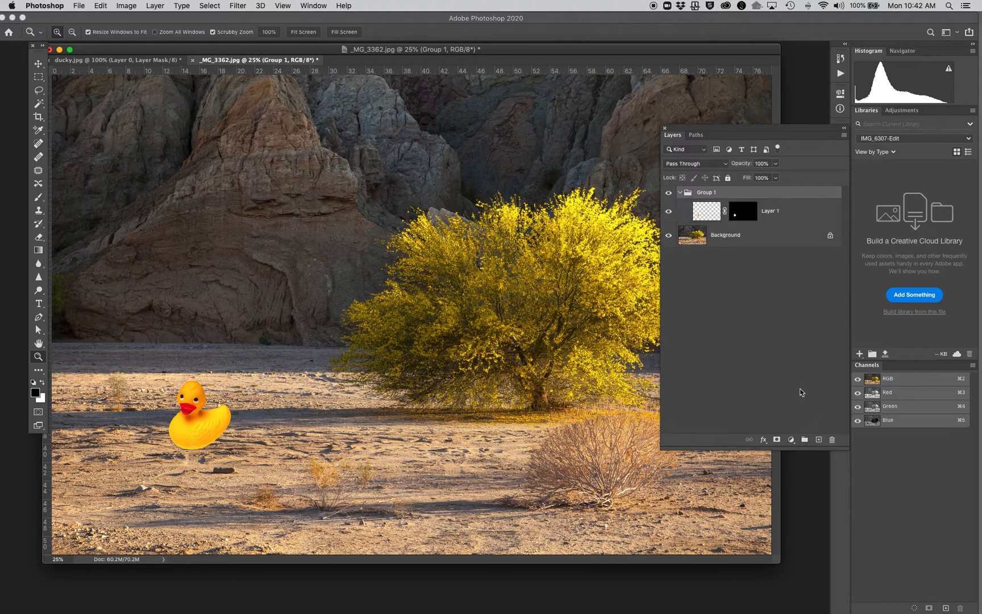
drag(778, 219, 817, 441)
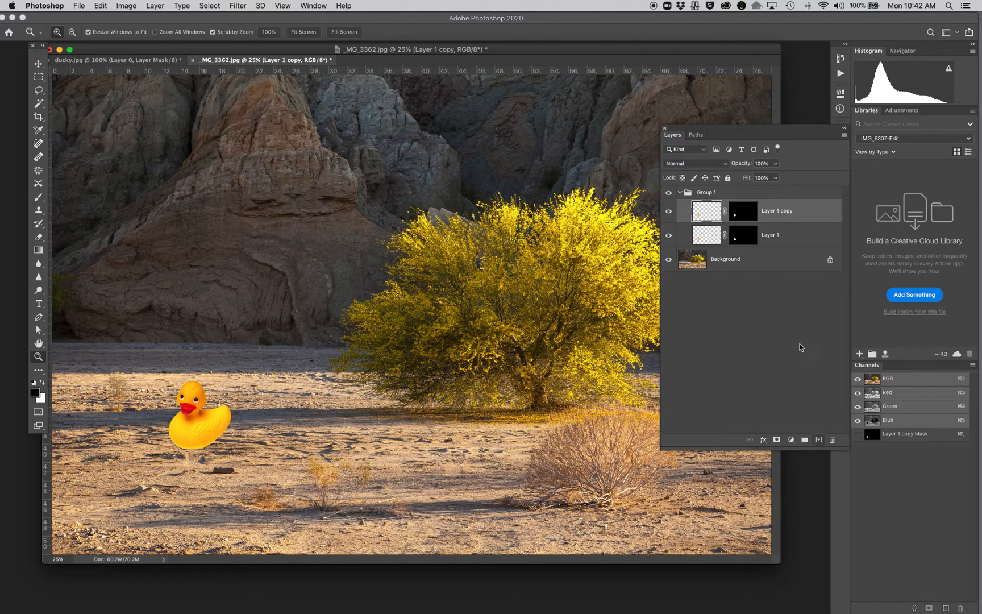
click(669, 237)
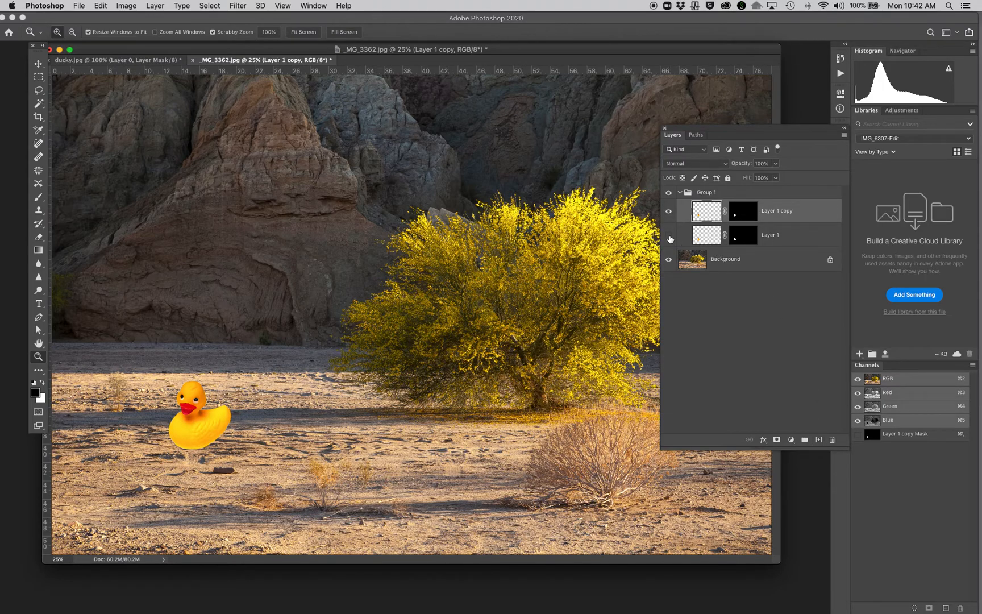
Try scaling the duplicated duck down to about 75% width and 79% height with Free Transform.
click(191, 415)
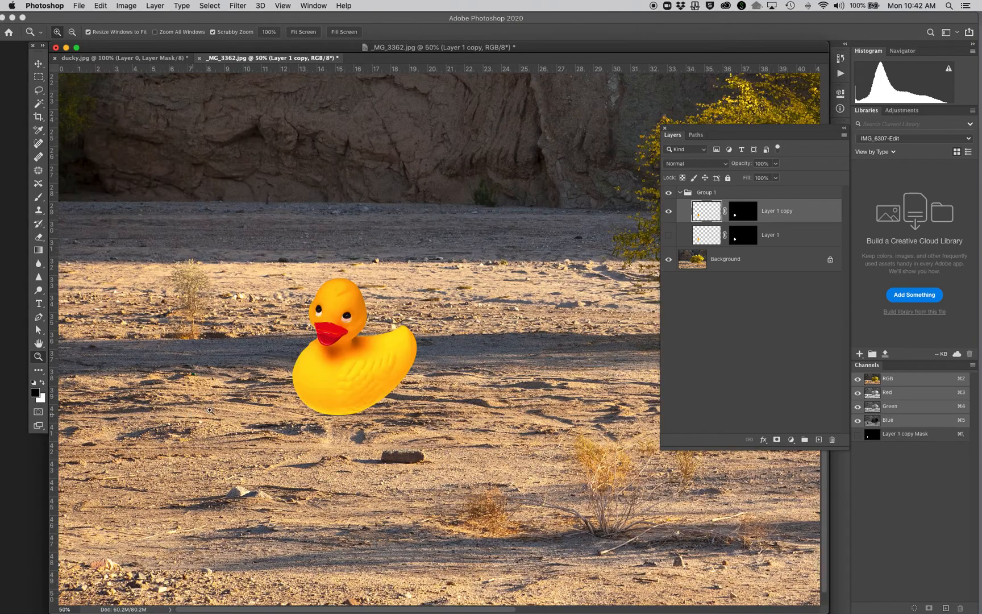
click(330, 351)
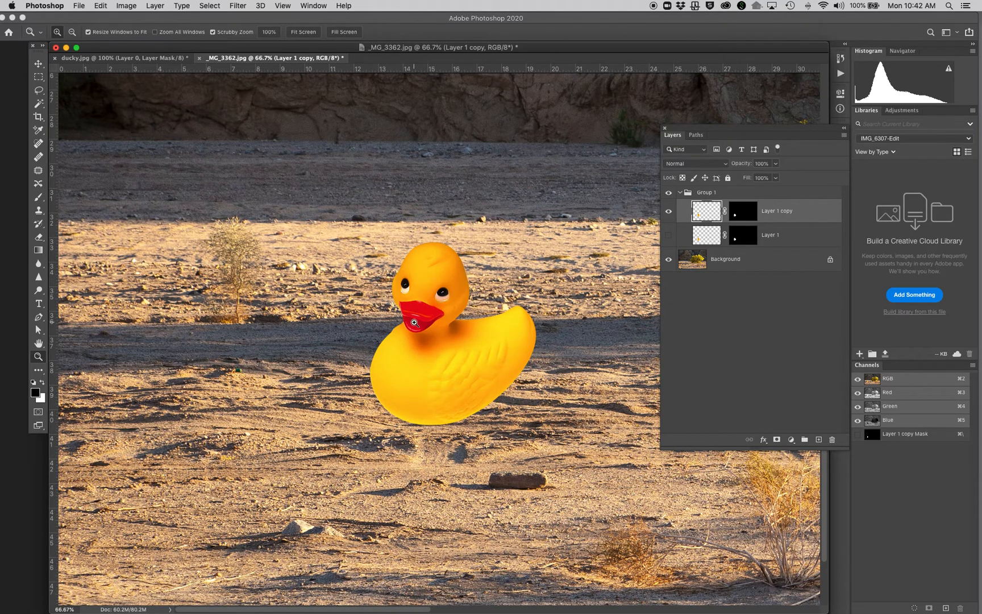
key(super+t)
drag(539, 241, 497, 280)
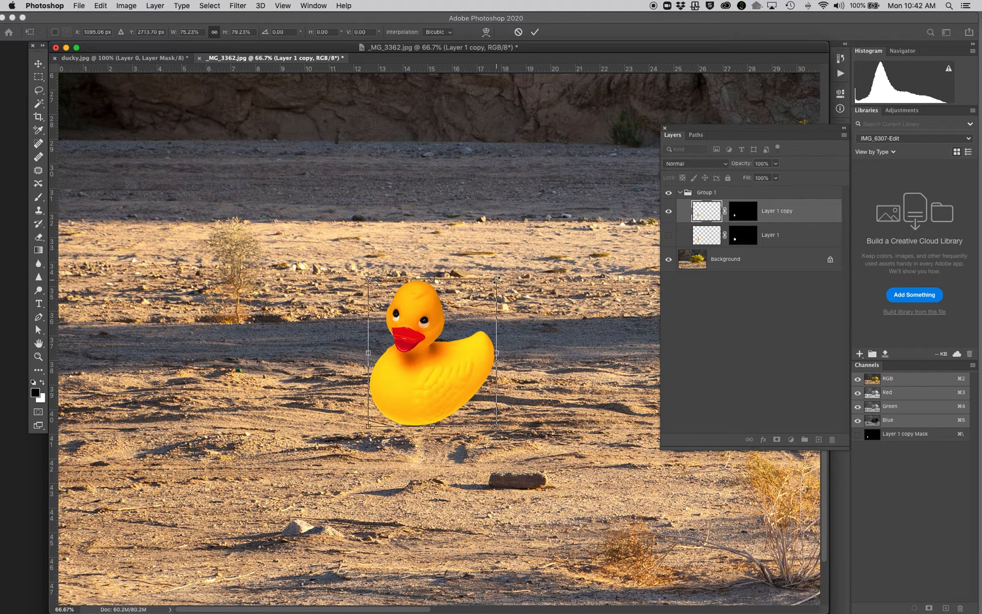
click(689, 136)
click(672, 136)
click(696, 135)
click(670, 135)
Save ducky.jpg with its layers in Photoshop format as ducky.psd on the Desktop.
click(123, 58)
click(88, 5)
click(122, 122)
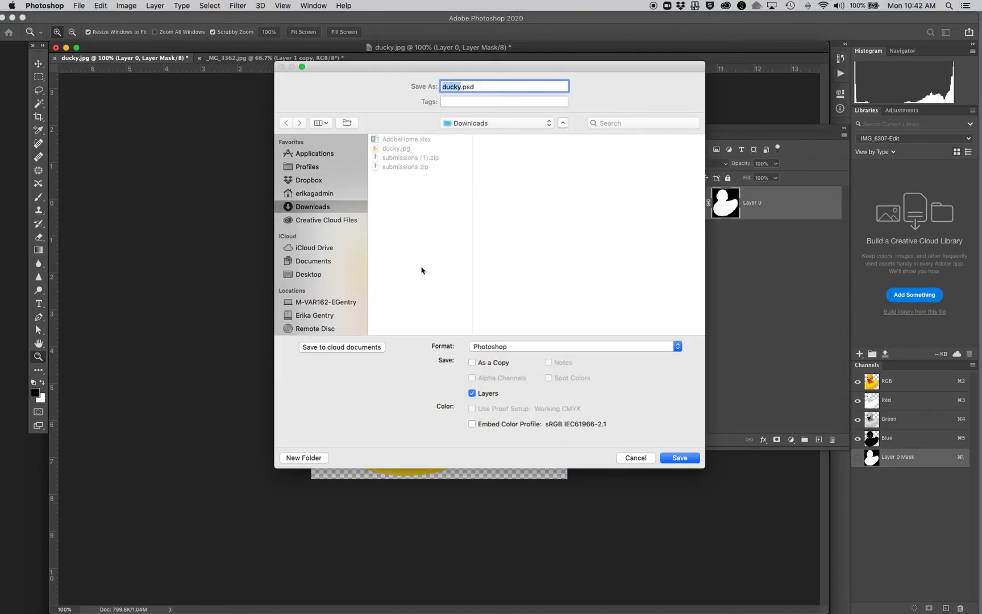
click(306, 273)
key(Escape)
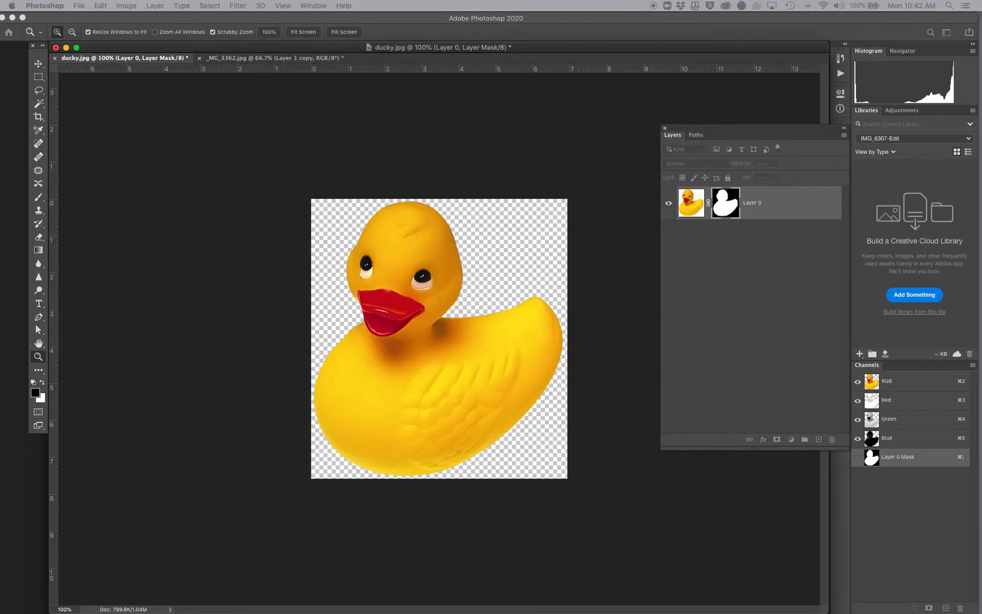
Return to _MG_3362.jpg and convert Layer 1 copy to a smart object.
click(268, 59)
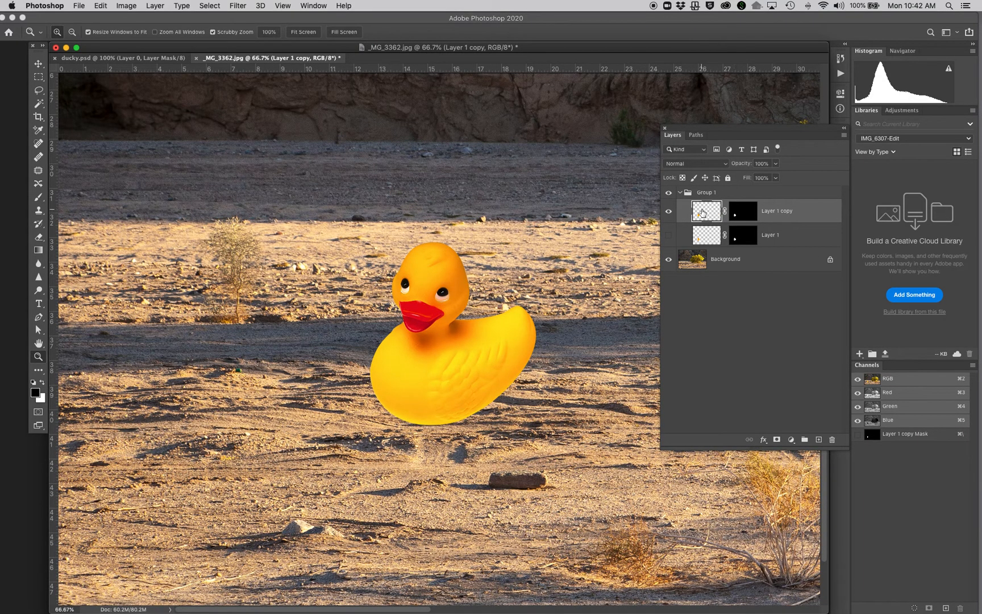
click(158, 7)
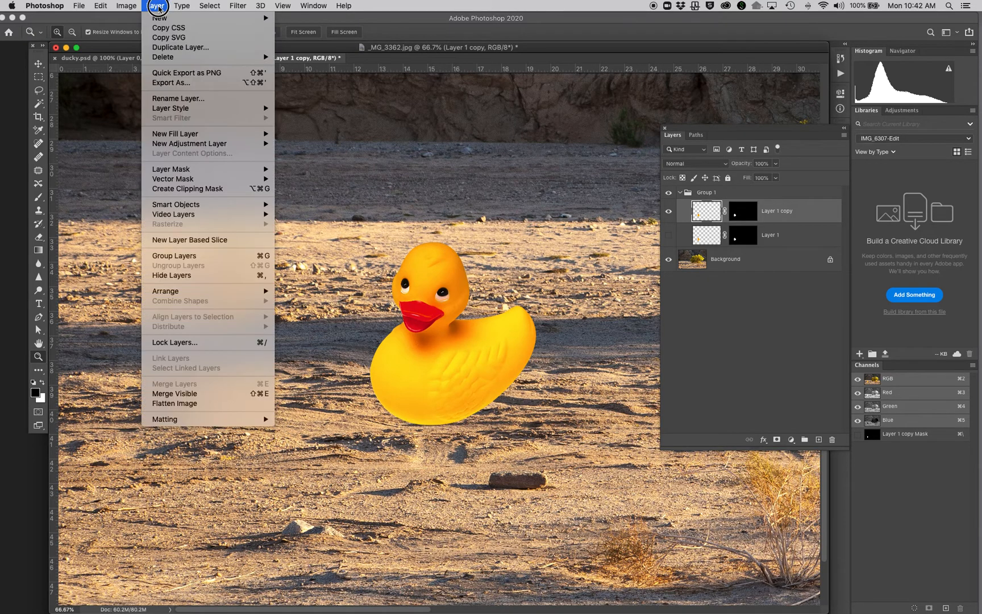
mouse_move(220, 204)
click(306, 205)
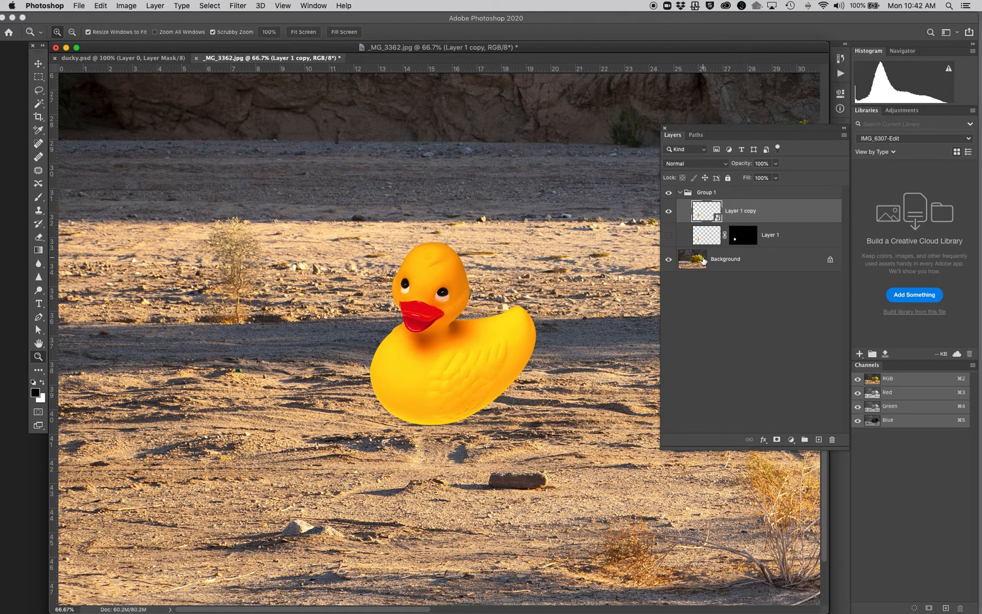
Copy Layer 1's mask onto the smart object Layer 1 copy and feather the copied mask by 0.5 px.
click(740, 234)
drag(741, 234, 743, 213)
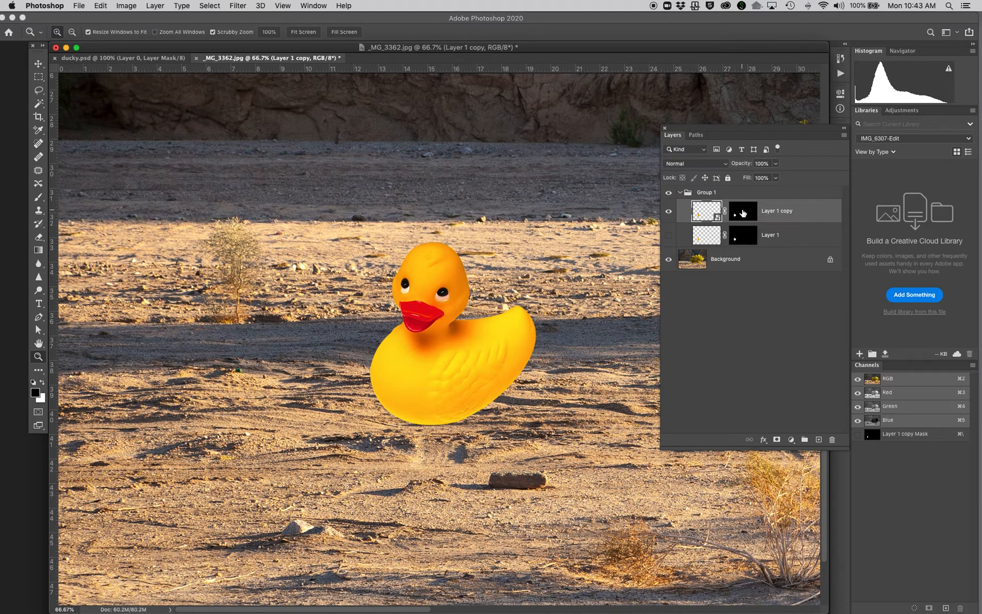
double_click(742, 213)
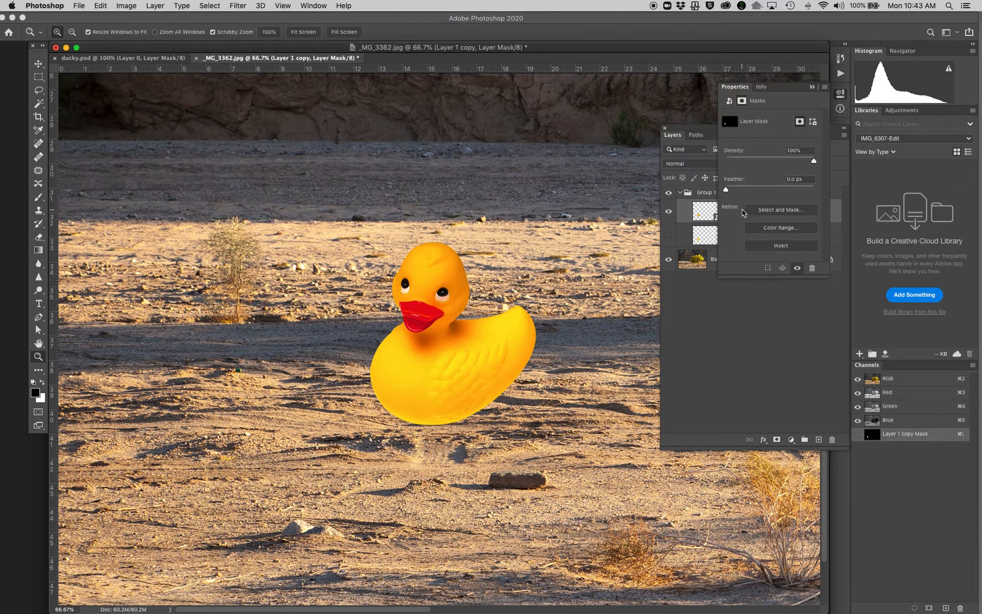
click(794, 180)
text(0.5)
Examine the duck's feathered edges around the head, beak, neck and body up close, comparing with Layer 1 copy hidden and shown.
click(344, 303)
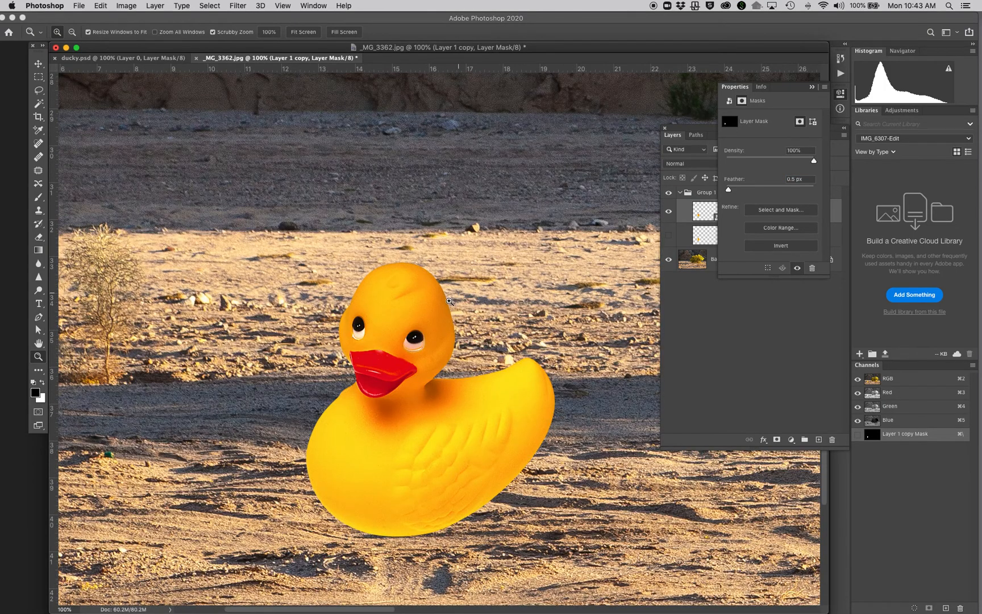
click(441, 302)
drag(428, 344, 394, 197)
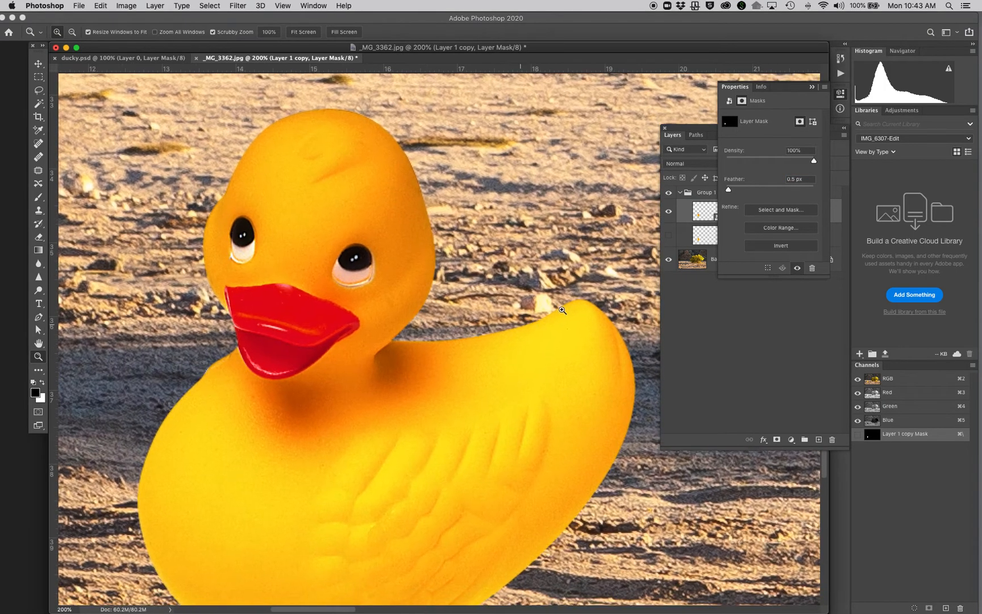
click(811, 88)
click(669, 213)
click(669, 213)
drag(435, 328, 421, 275)
key(super+minus)
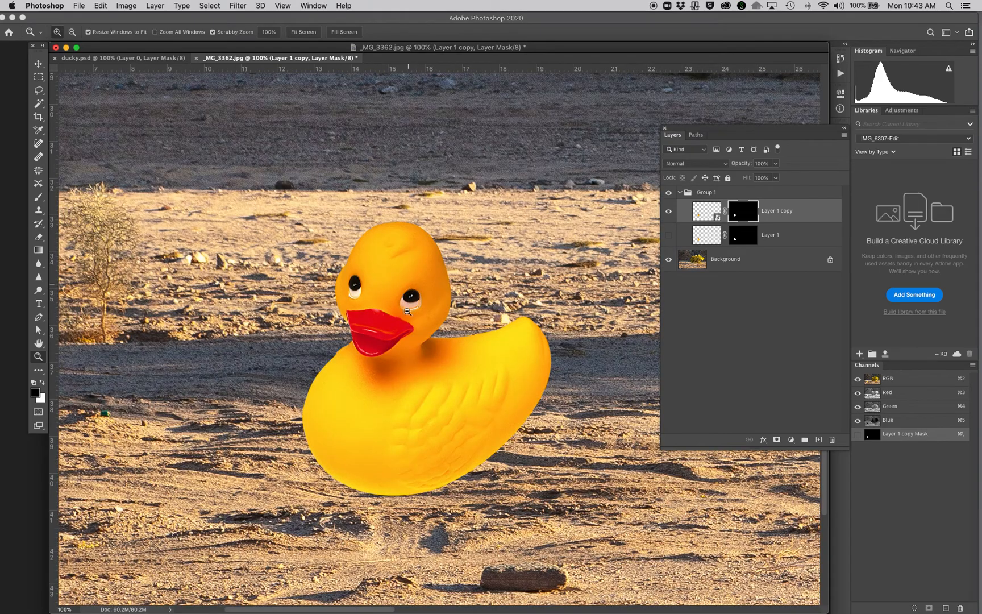
click(361, 364)
click(362, 363)
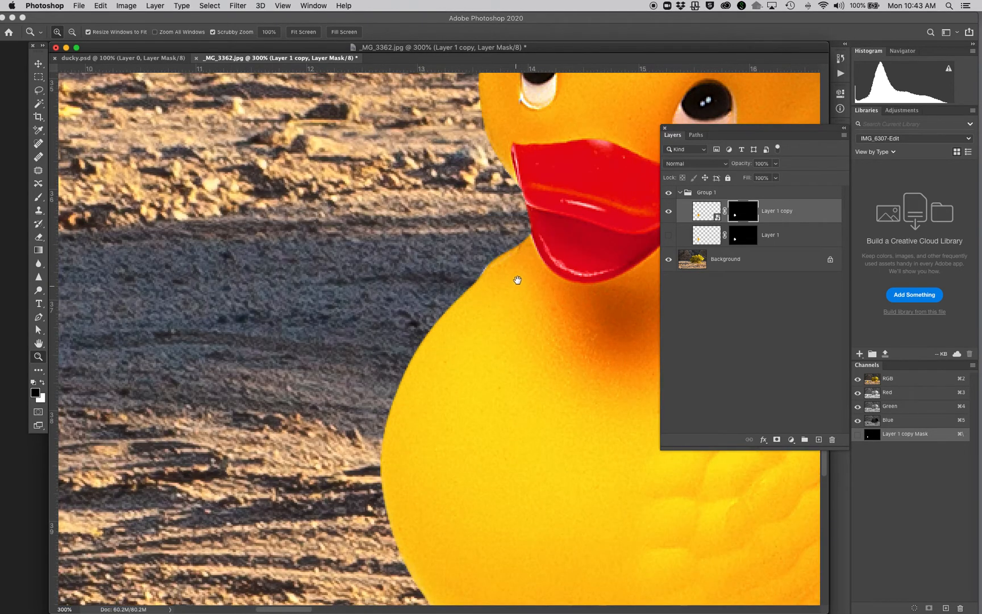
drag(509, 226, 355, 445)
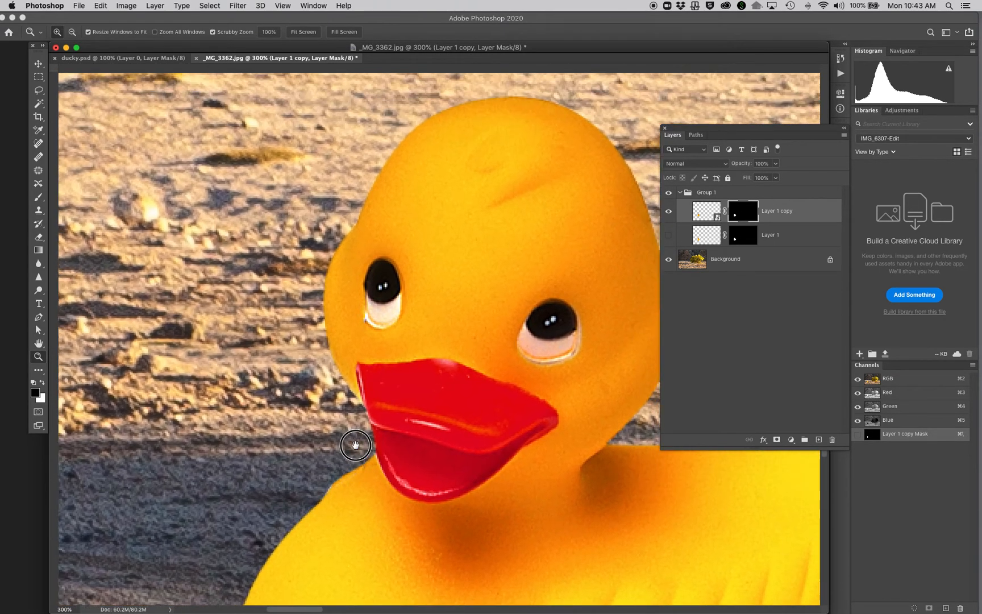
drag(462, 416, 343, 423)
drag(497, 439, 383, 287)
drag(440, 351, 511, 226)
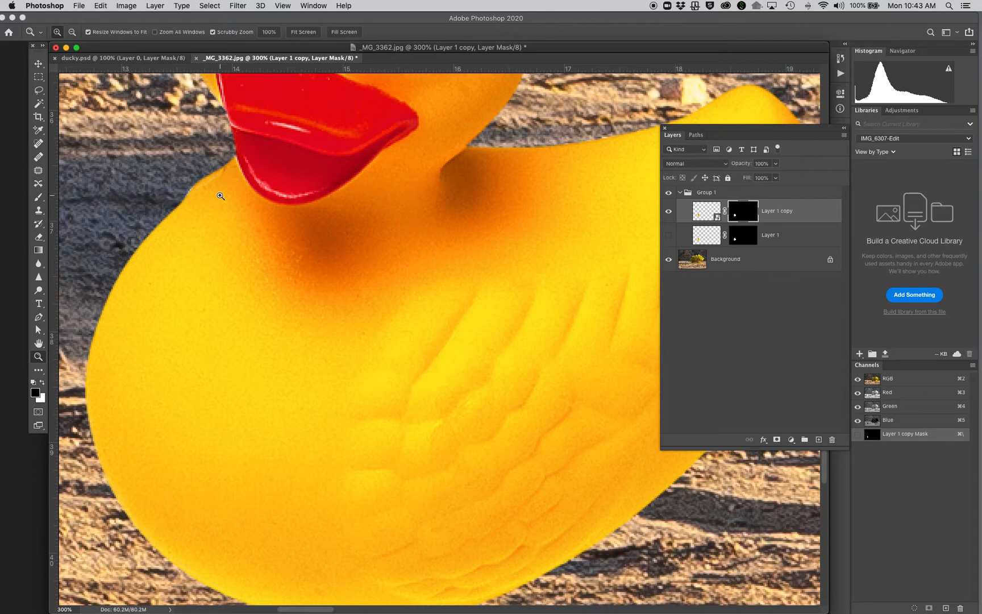
Start Select and Mask on the Layer 1 copy mask and set Shift Edge to +26%.
double_click(746, 213)
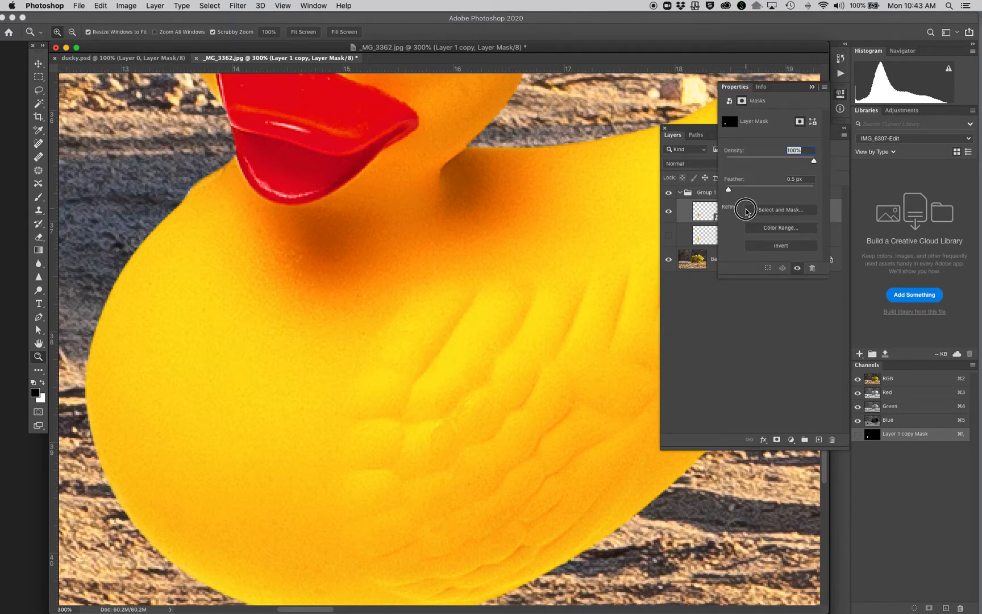
click(792, 212)
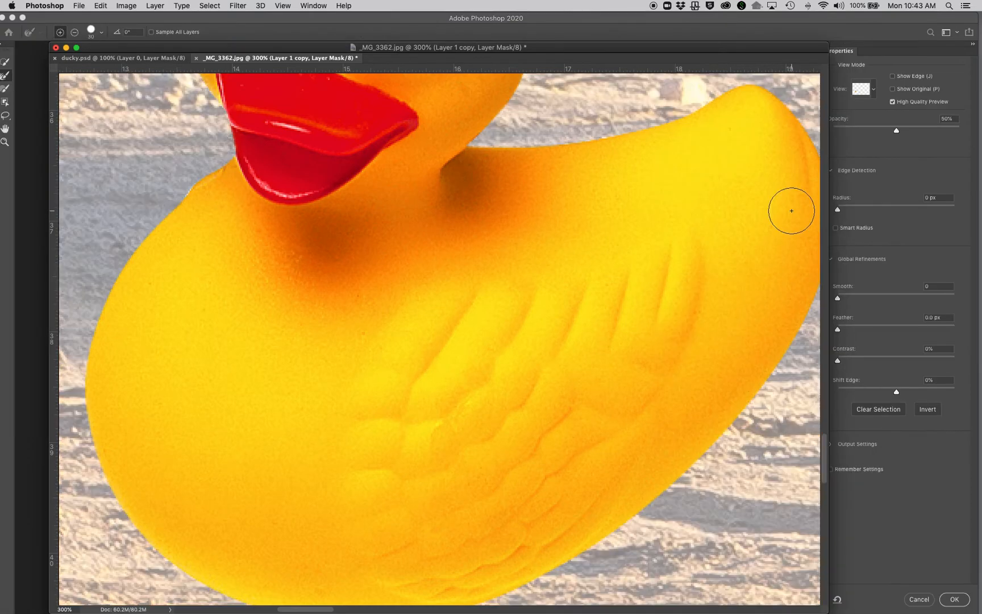
key(super+minus)
key(super+minus)
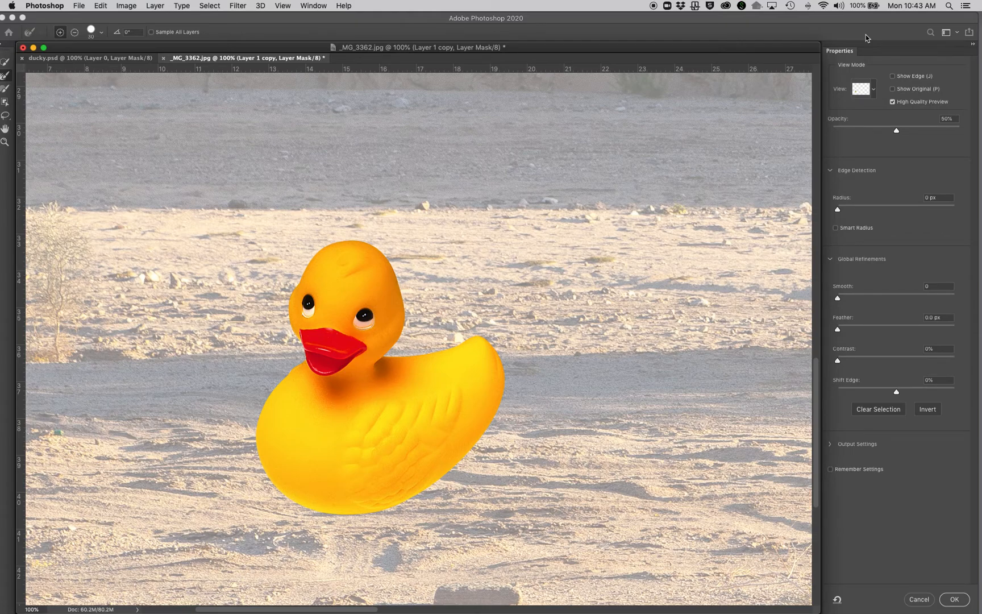
scroll(866, 39, left, 2)
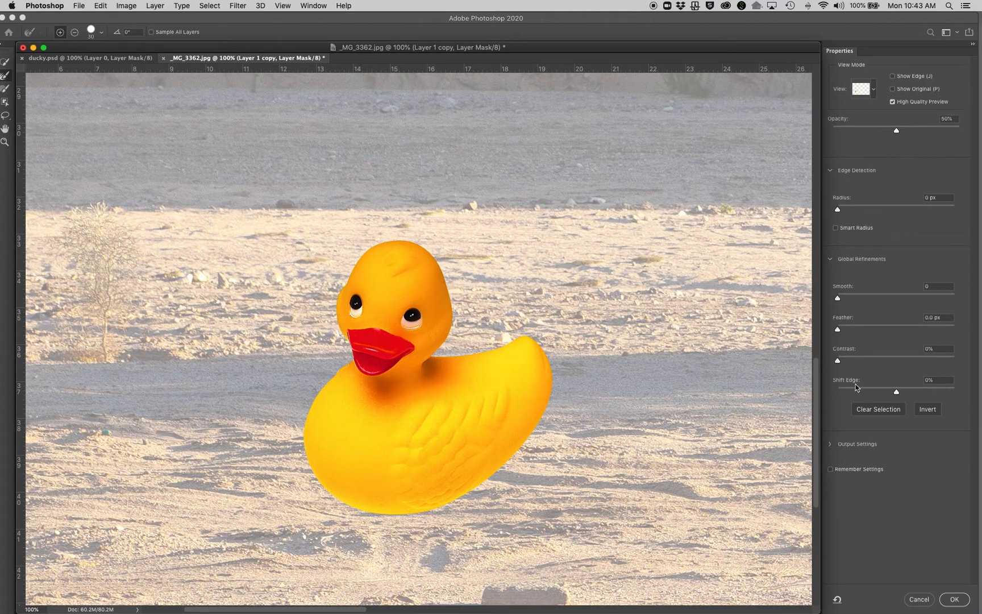
click(896, 391)
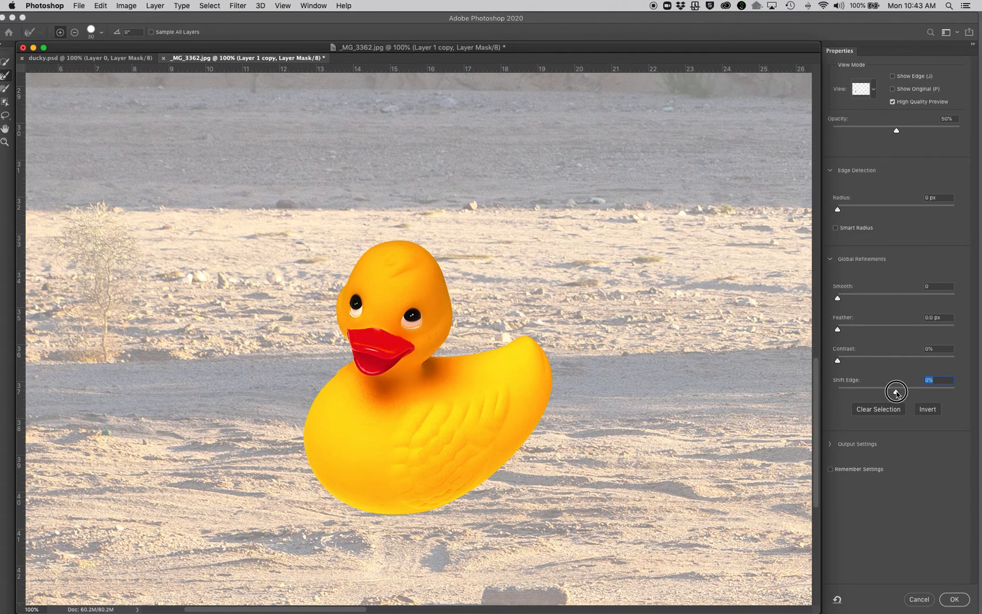
drag(896, 391, 904, 393)
drag(903, 393, 912, 394)
Inspect the duck's shifted edge up close and switch the refinement preview to On Layers.
super+click(348, 372)
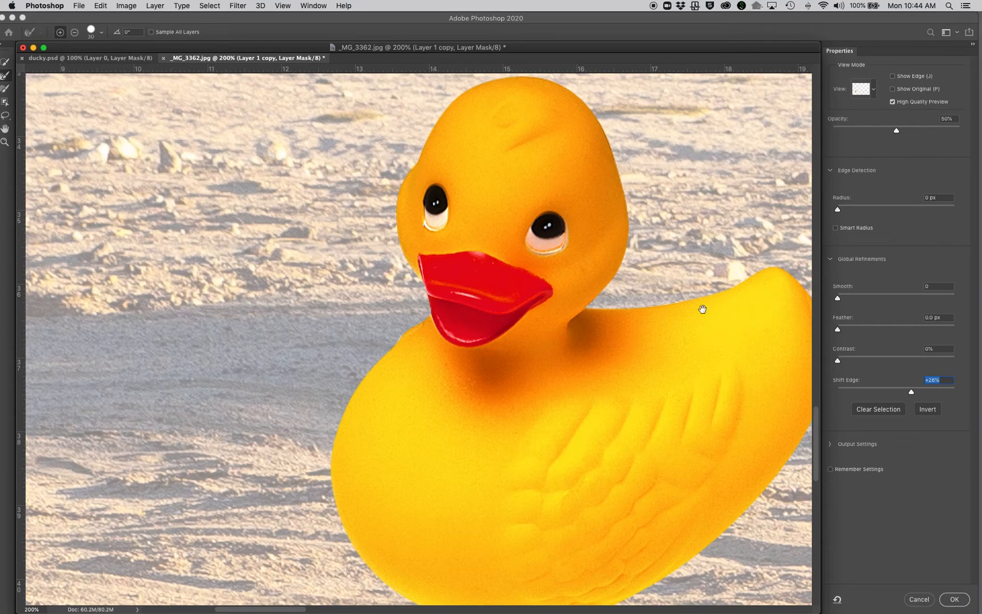
drag(701, 309, 544, 289)
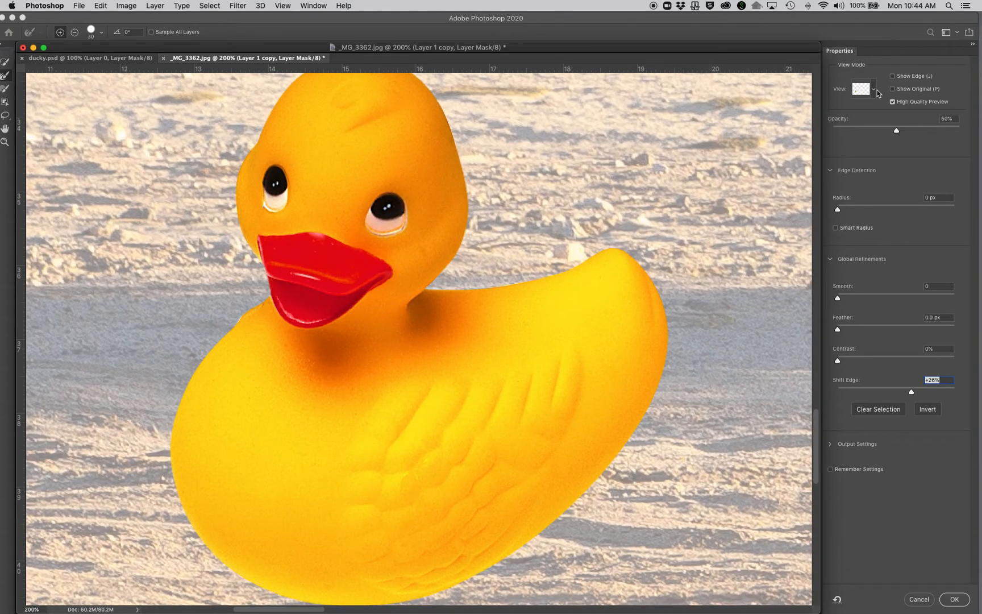
click(873, 89)
scroll(858, 211, down, 3)
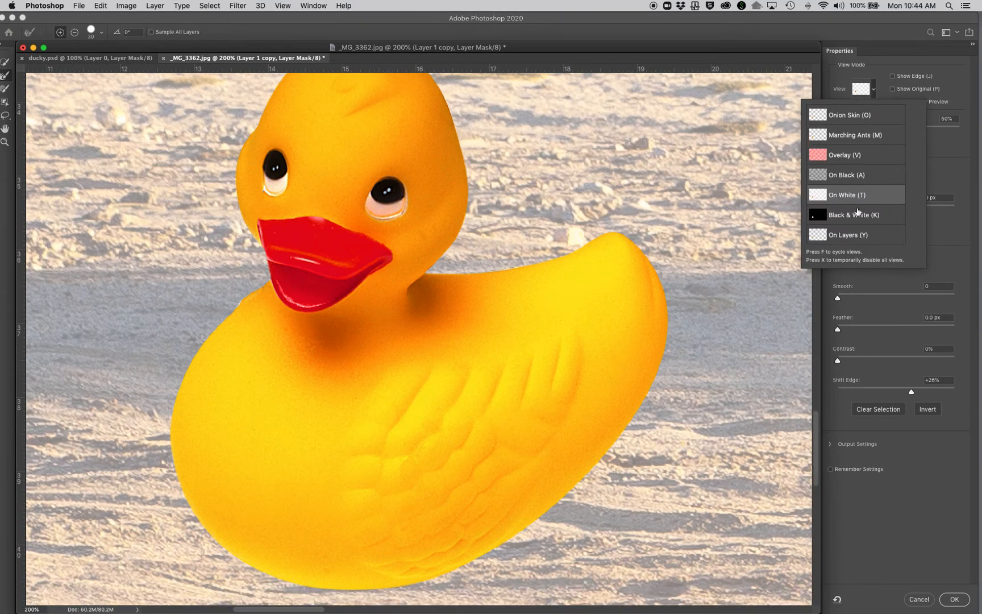
click(846, 236)
scroll(486, 260, up, 3)
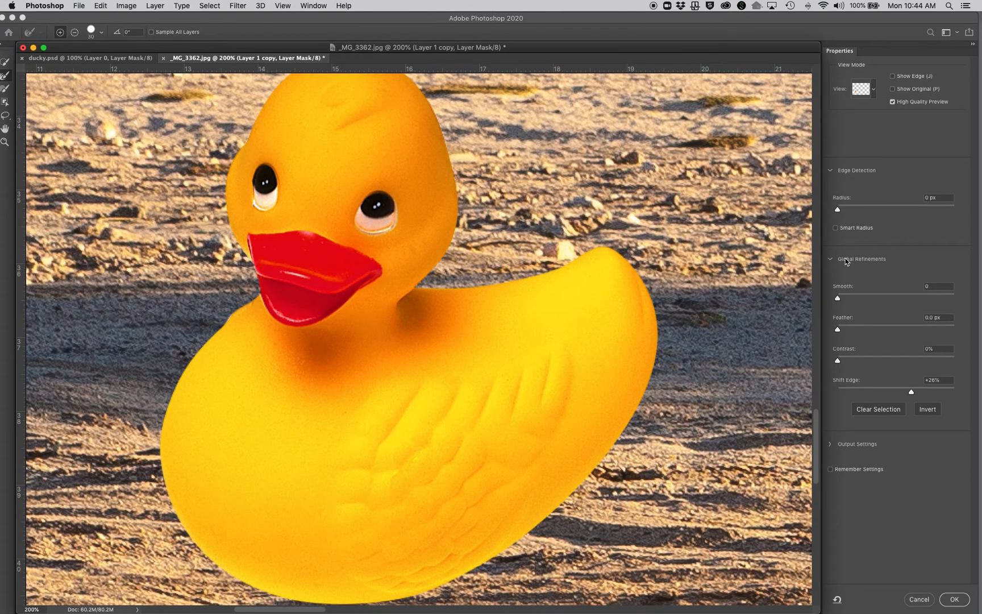
Set the edge detection radius to 2 px, increase Shift Edge slightly, and apply the mask refinement.
click(844, 213)
drag(845, 214, 851, 214)
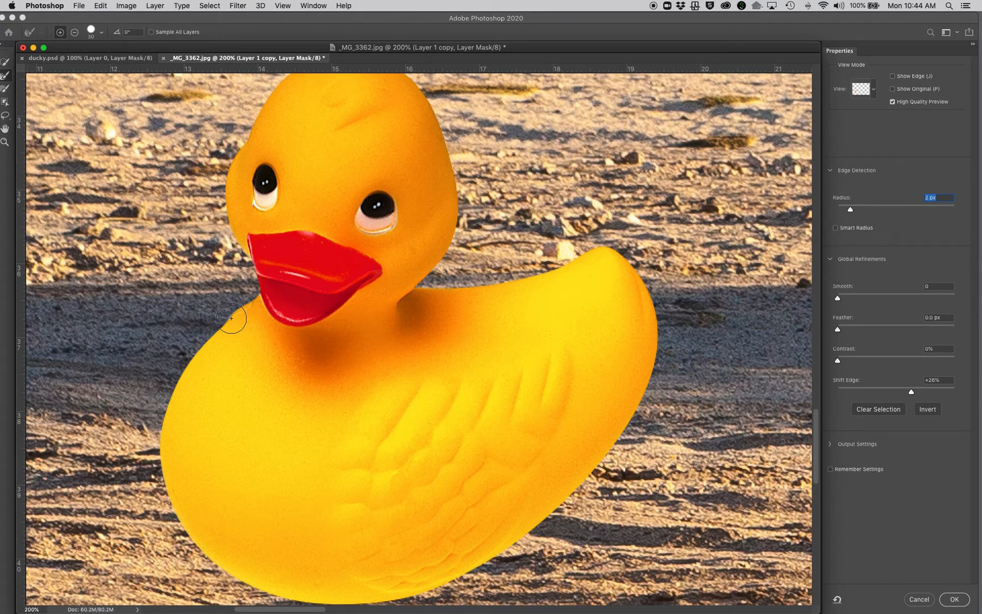
drag(915, 394, 917, 393)
click(964, 604)
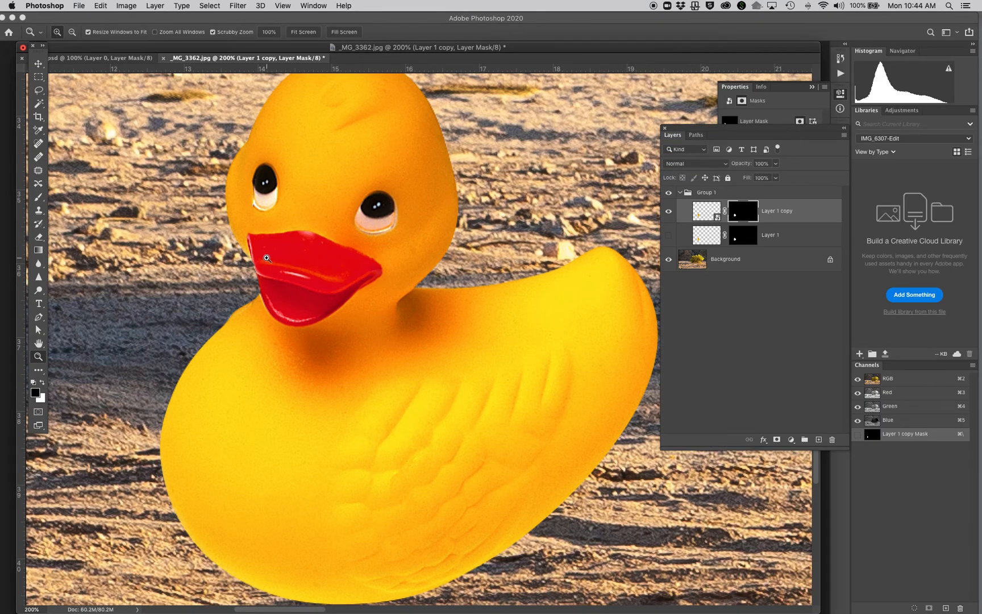
Move the Layer 1 copy duck down and toward the photo's lower-left corner, onto the sand below the shadow band.
alt+click(317, 255)
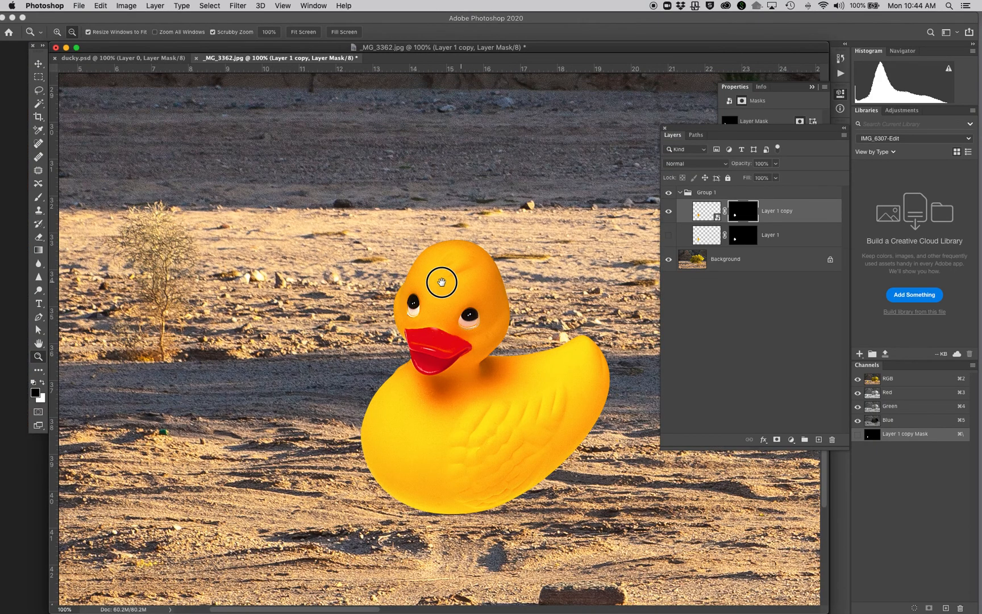
alt+click(442, 282)
drag(434, 263, 252, 202)
key(super+r)
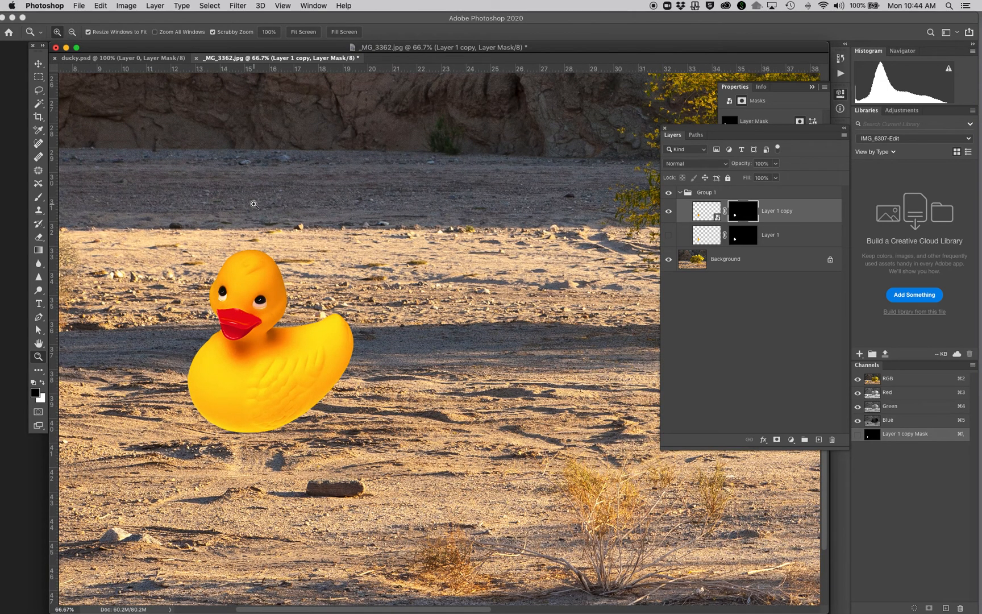
alt+click(254, 204)
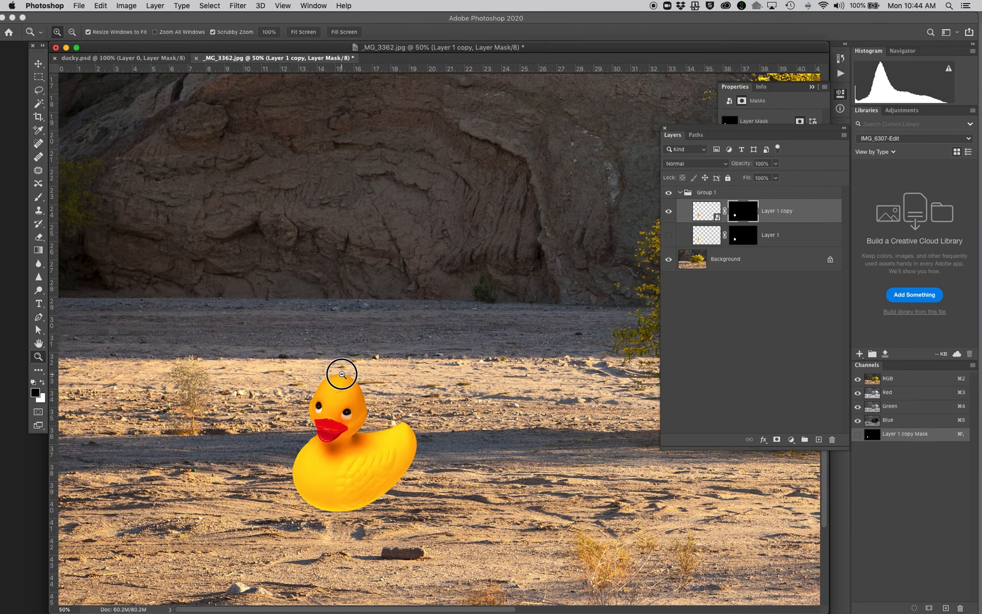
alt+click(341, 374)
alt+click(342, 374)
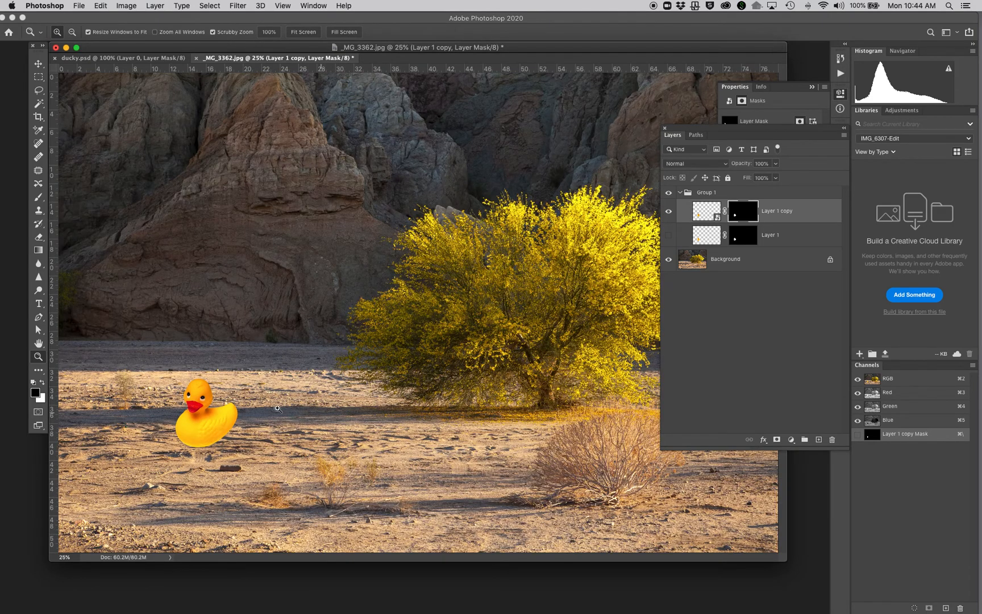
drag(196, 408, 147, 437)
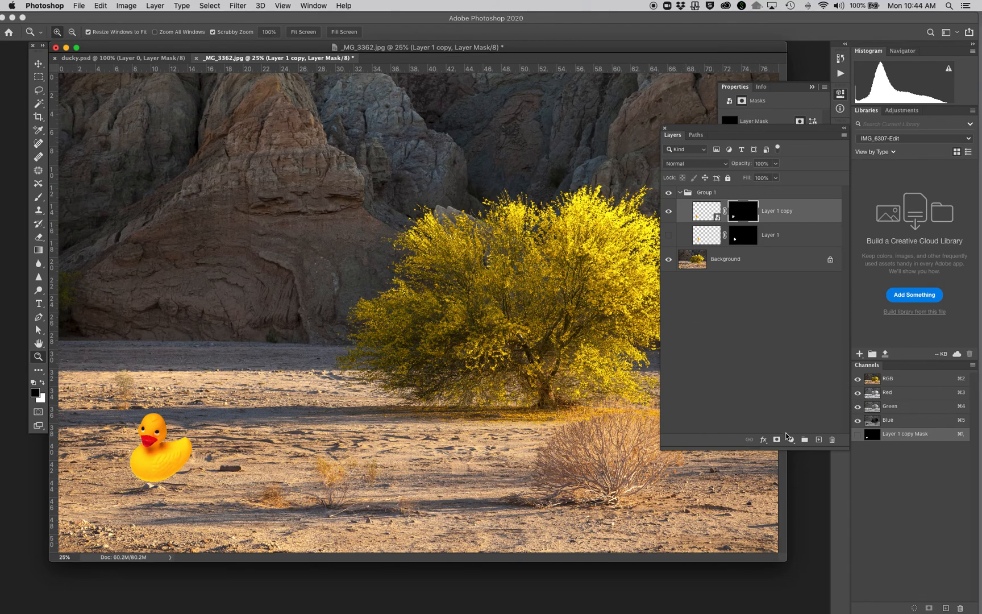
Add a Curves adjustment layer above Layer 1 copy and darken the midtones with a point at input 110, output 80.
drag(791, 440, 812, 499)
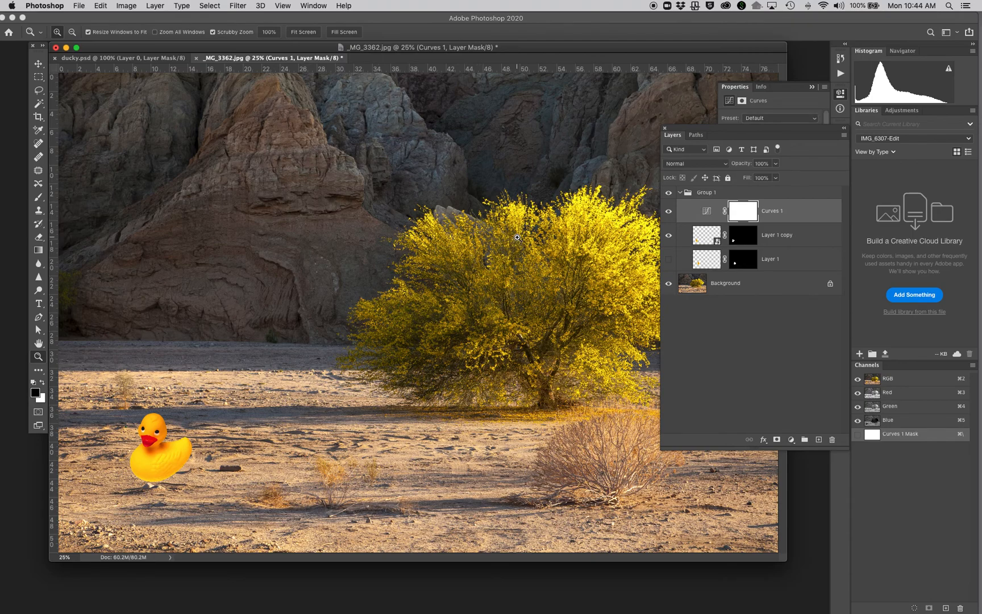
click(709, 212)
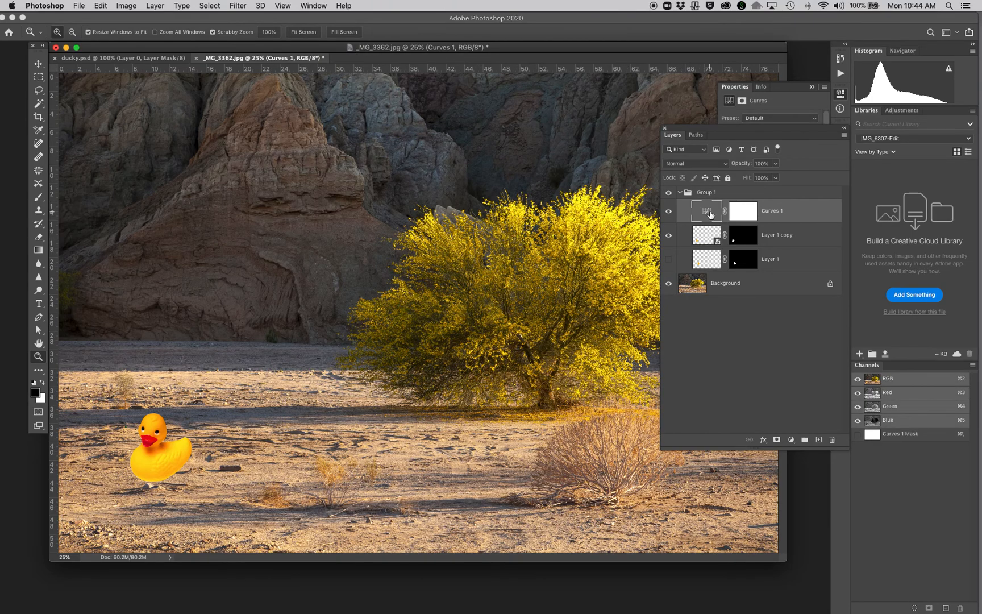
drag(724, 135, 580, 134)
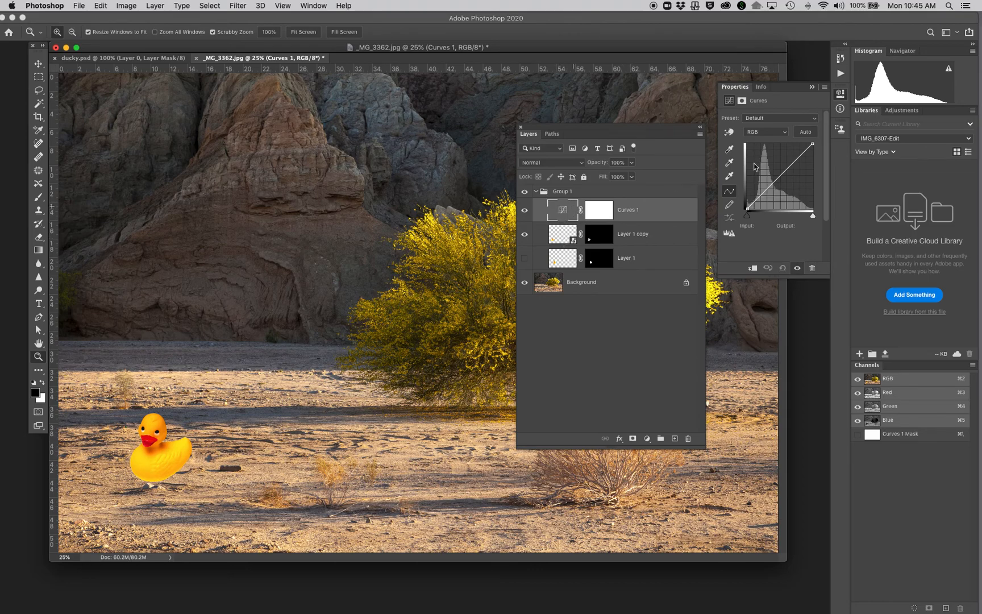
drag(775, 182, 775, 187)
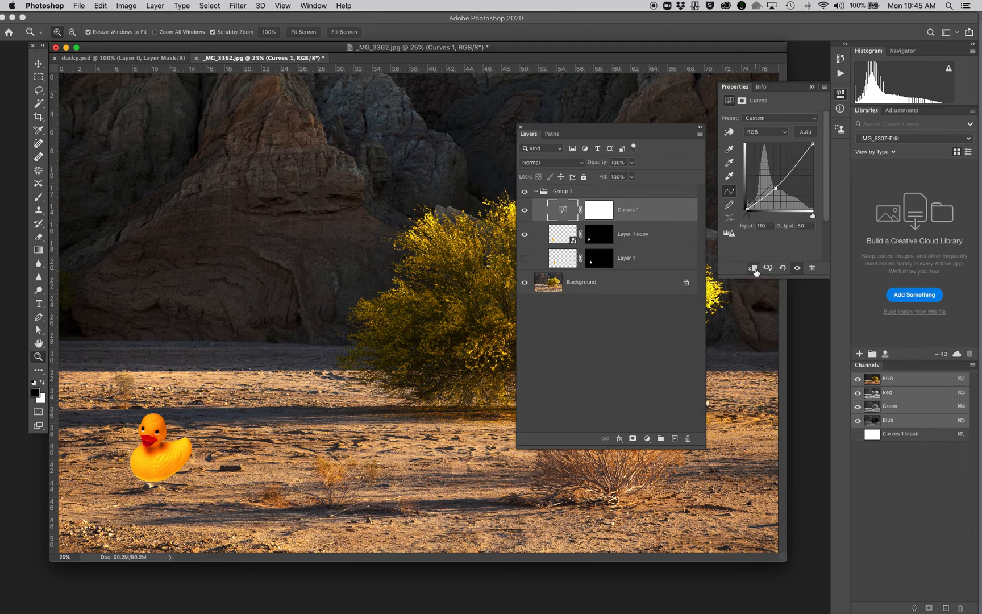
Clip the Curves adjustment to Layer 1 copy and compare the duck with the adjustment hidden and shown.
click(752, 268)
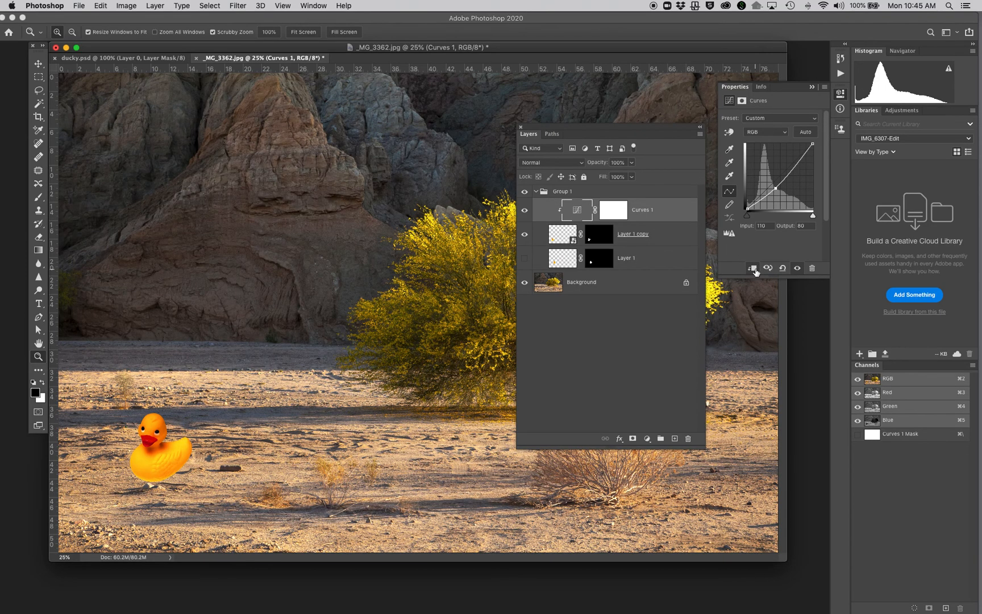
click(524, 211)
click(526, 211)
click(525, 212)
click(526, 212)
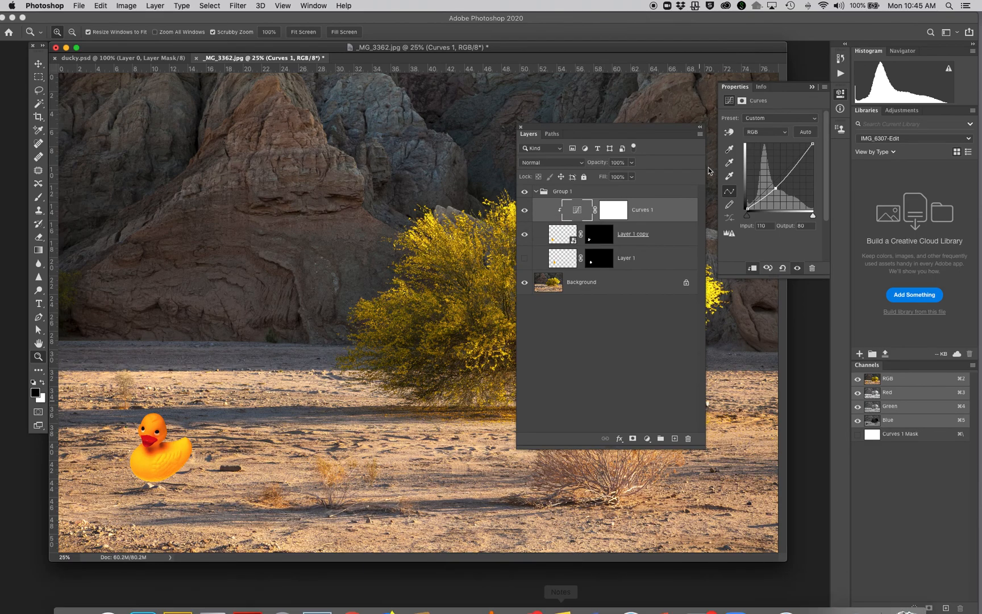
Show the ducky.psd document and switch to QuickTime Player.
click(127, 59)
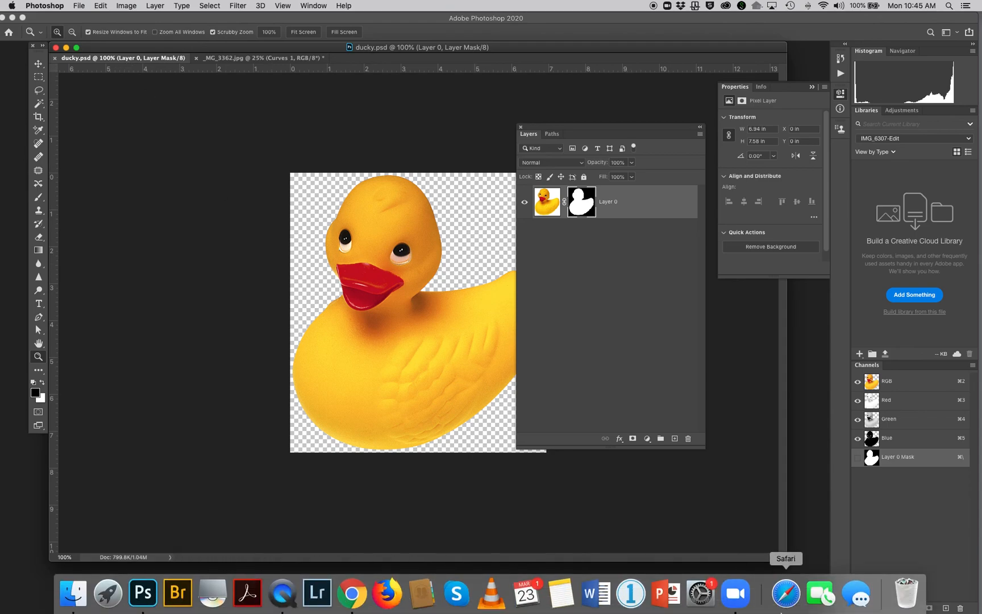
click(289, 601)
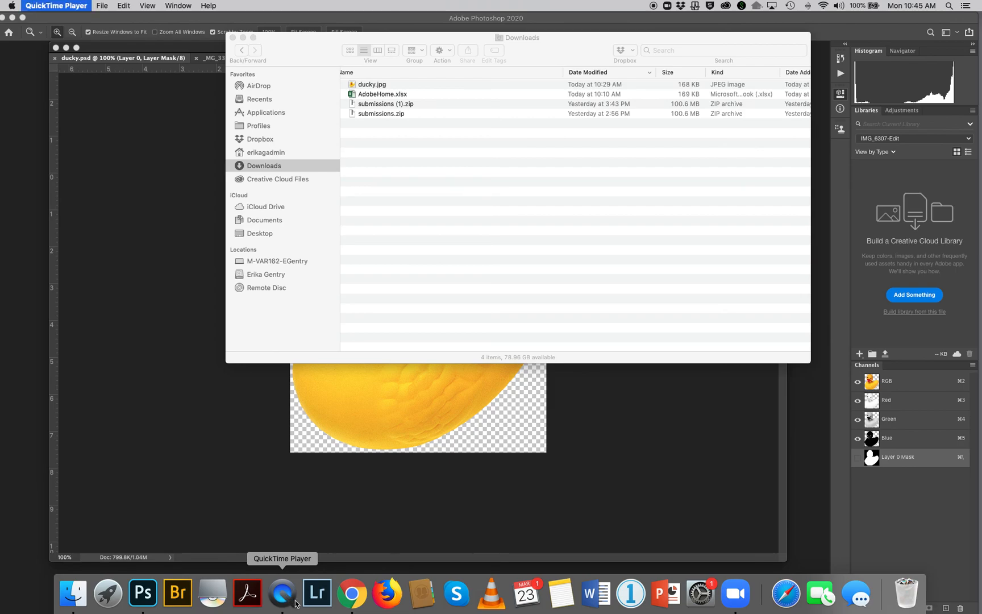